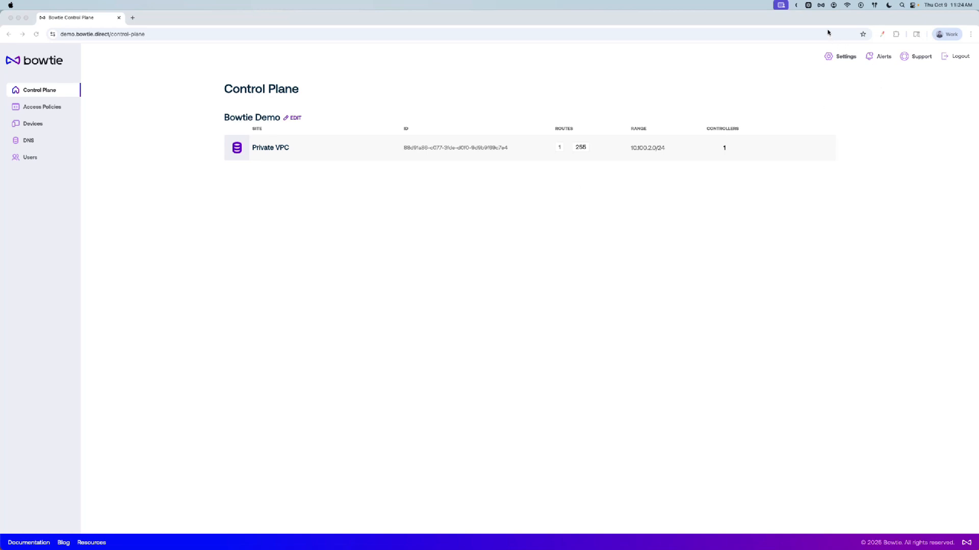
# Review the client's status menu and the accepted devices list, including each device's serial and user
pyautogui.click(822, 6)
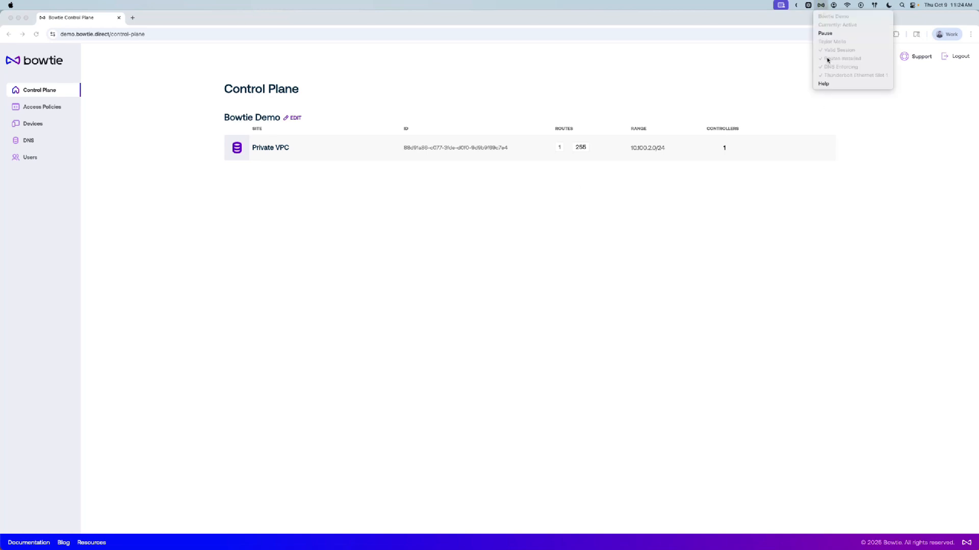
pyautogui.click(213, 239)
pyautogui.click(55, 125)
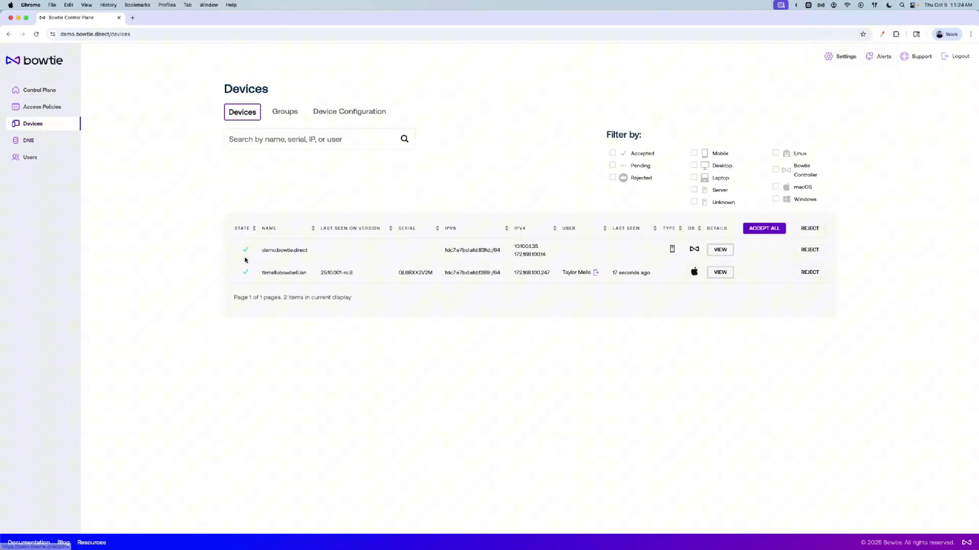
pyautogui.click(299, 272)
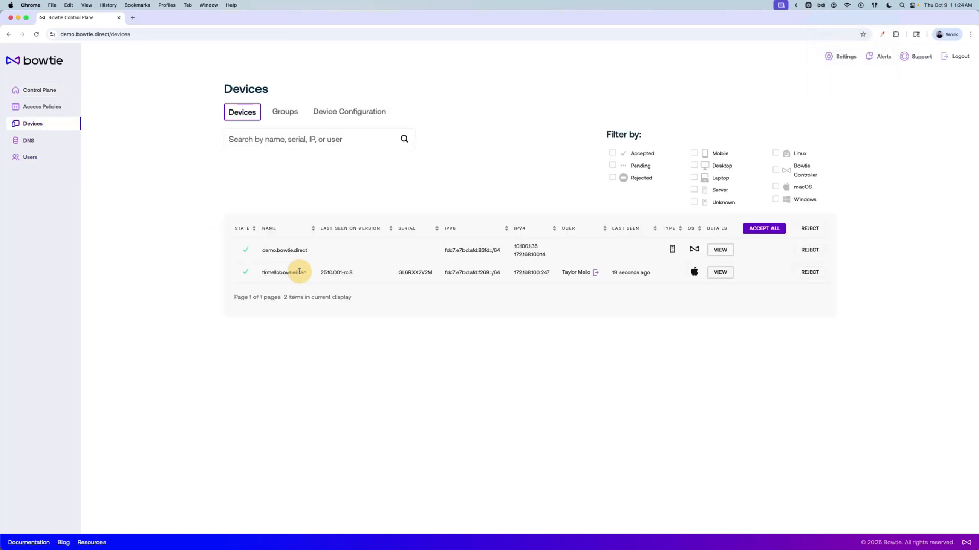
pyautogui.moveTo(405, 273); pyautogui.dragTo(444, 277)
pyautogui.click(480, 280)
pyautogui.moveTo(562, 272); pyautogui.dragTo(581, 272)
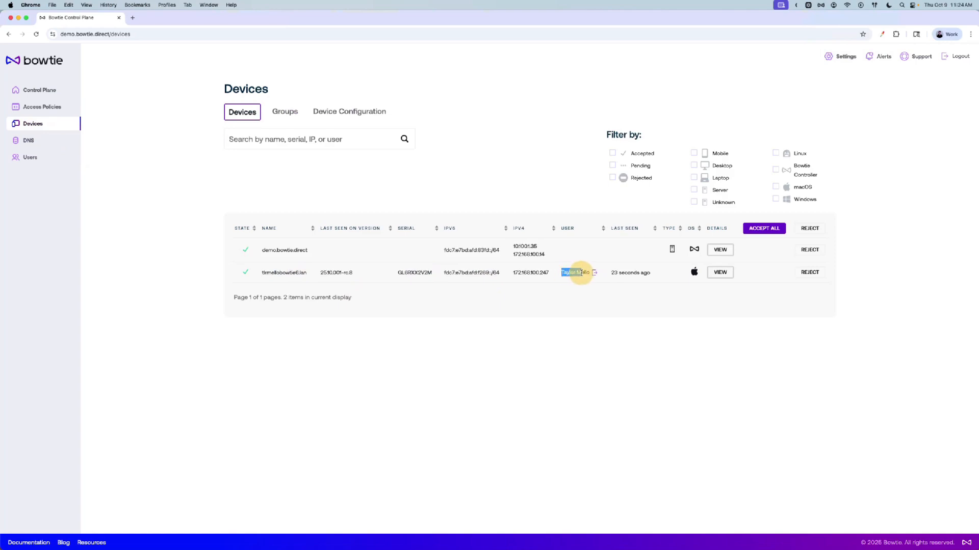
pyautogui.click(581, 273)
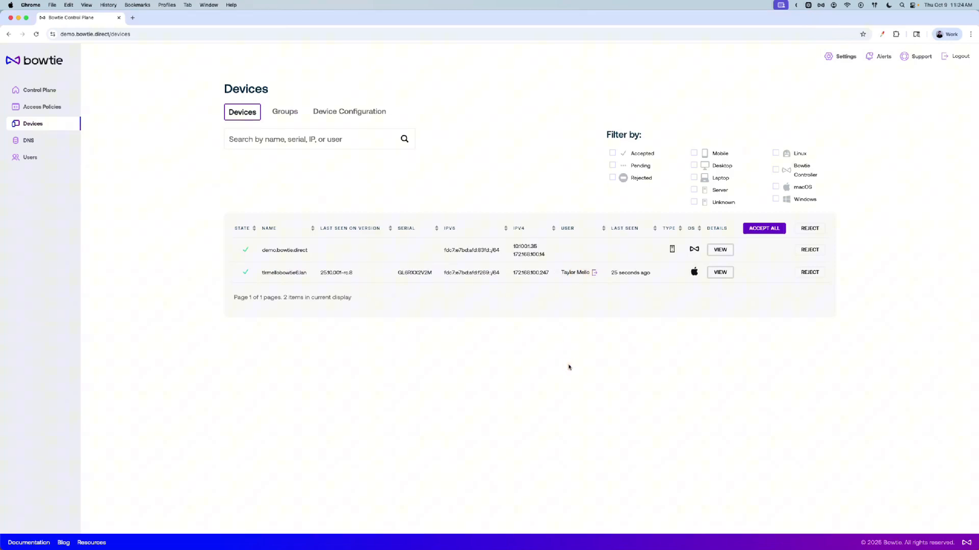
pyautogui.click(821, 5)
pyautogui.click(823, 7)
# Open the Access Policies page to review the existing policies
pyautogui.click(57, 108)
pyautogui.click(128, 260)
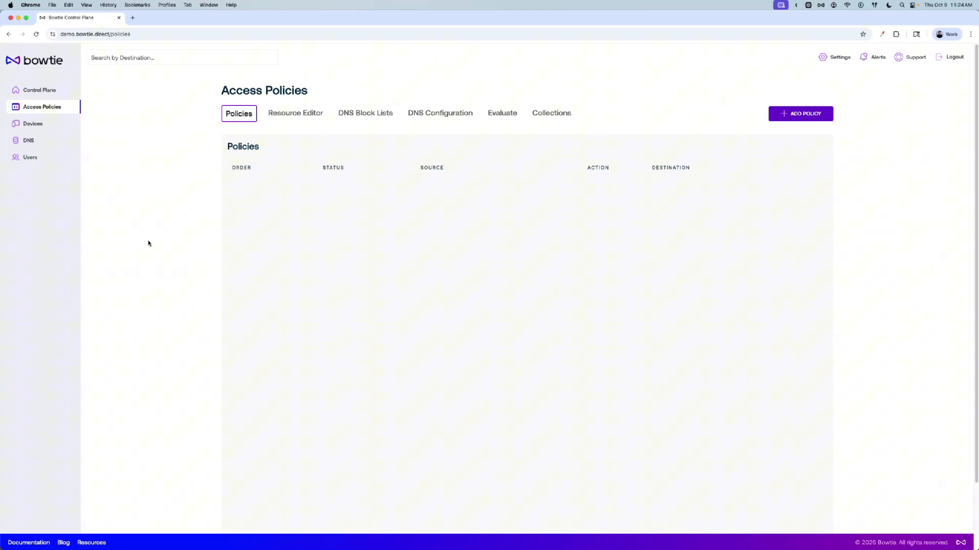
pyautogui.click(149, 243)
# Create a new user group named Contractor
pyautogui.click(52, 158)
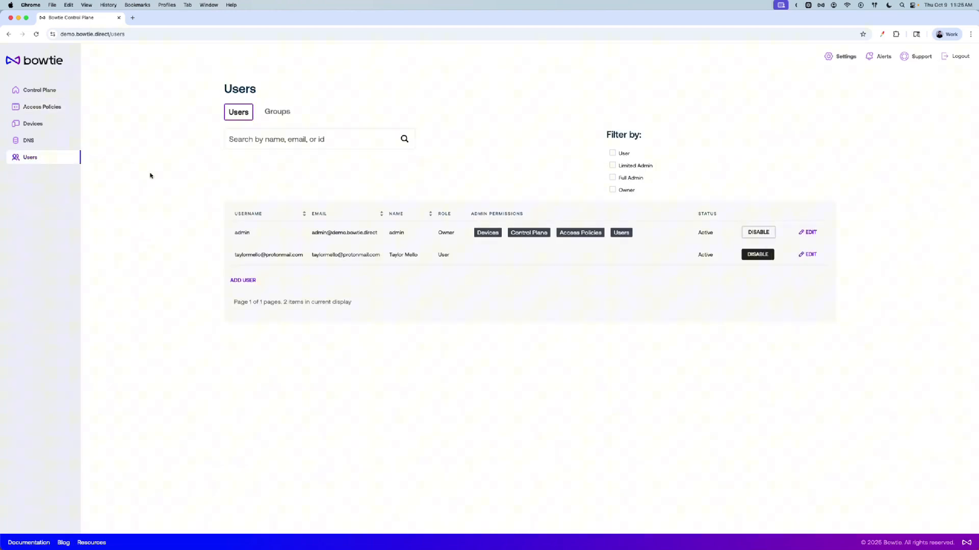
pyautogui.click(277, 111)
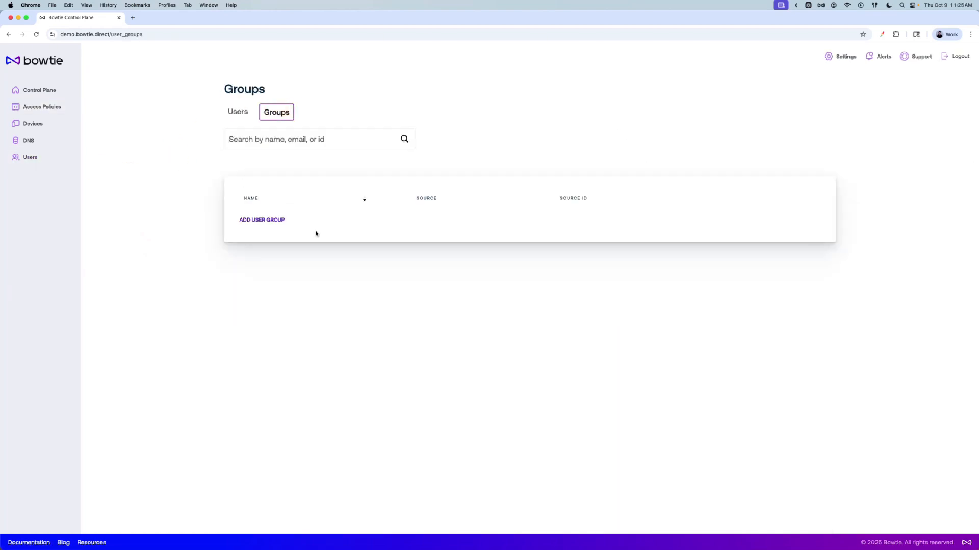
pyautogui.click(271, 220)
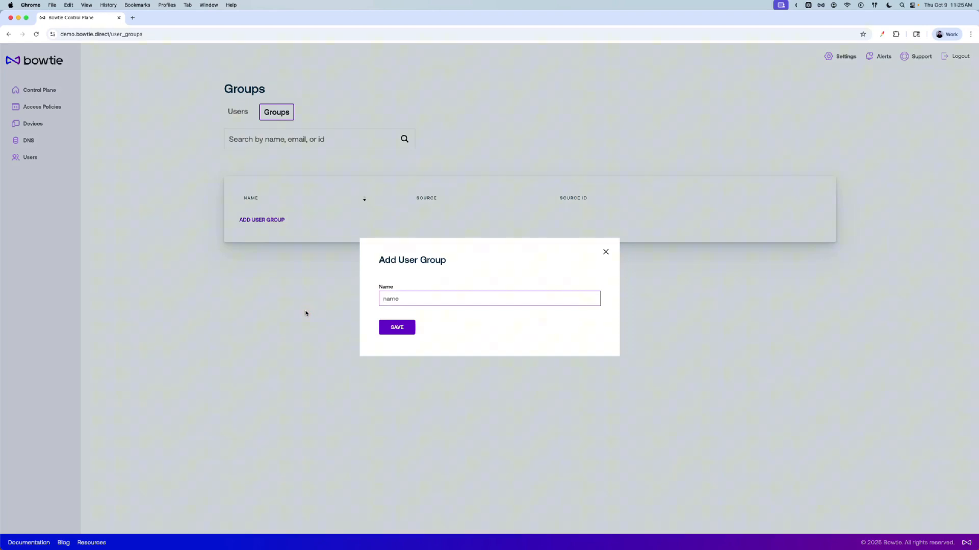
pyautogui.write('Contractor')
pyautogui.press('Return')
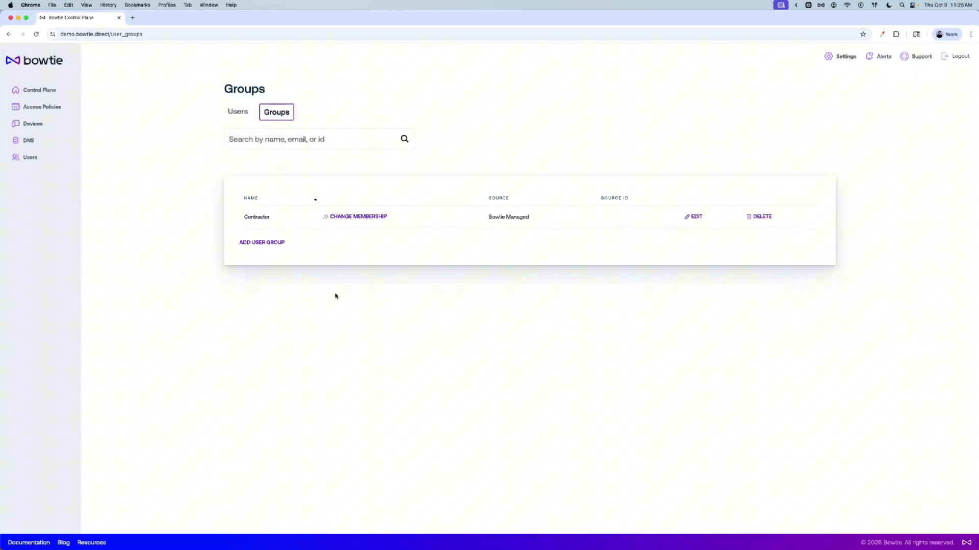
pyautogui.click(371, 315)
# Add the existing non-admin user to the Contractor group's membership
pyautogui.click(357, 217)
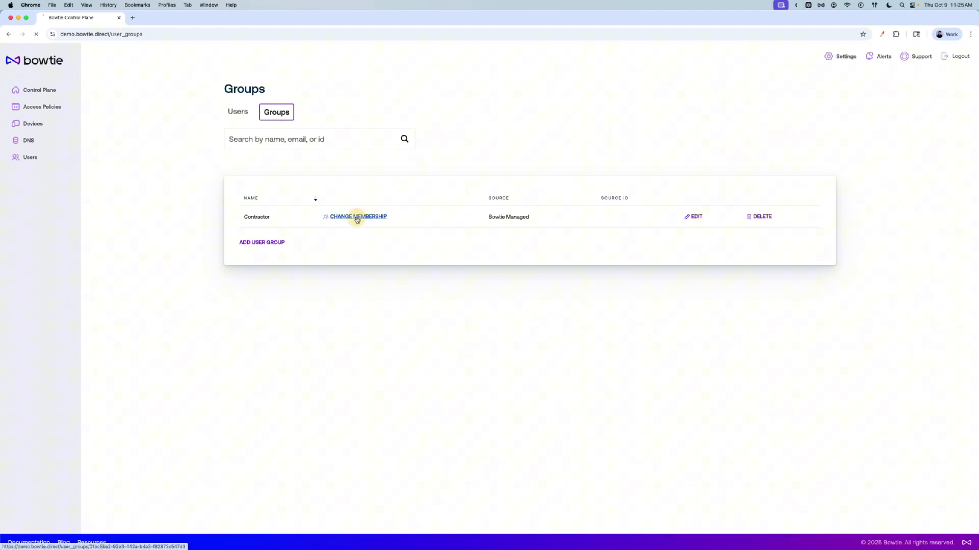
pyautogui.click(377, 221)
pyautogui.click(378, 252)
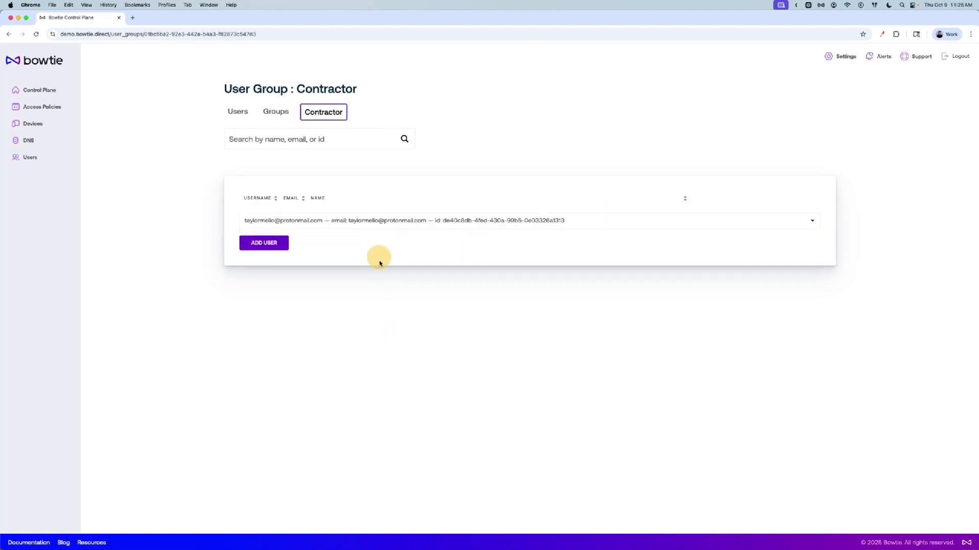
pyautogui.click(263, 243)
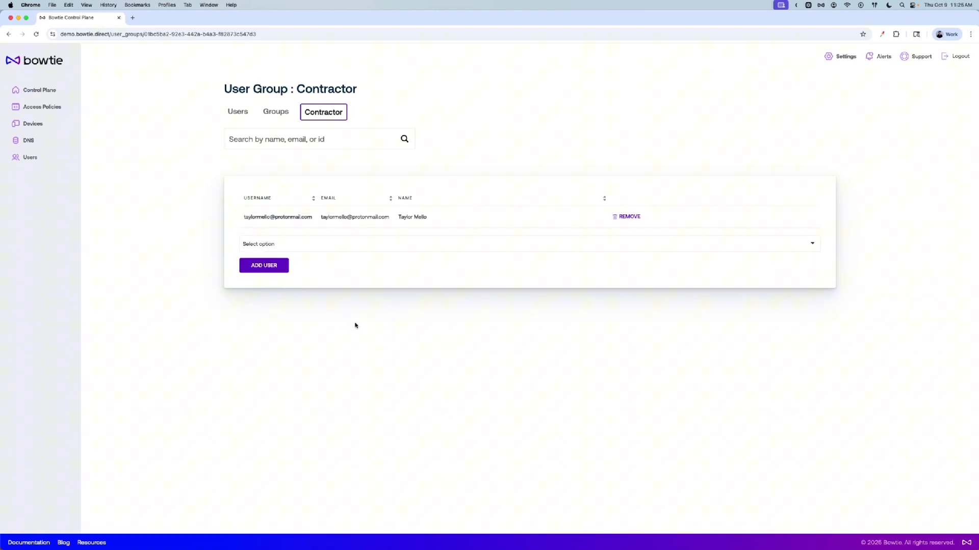
# Add a resource named All Resources with CIDR rule 0.0.0.0/1 and port range 1-65535, and save it
pyautogui.click(59, 106)
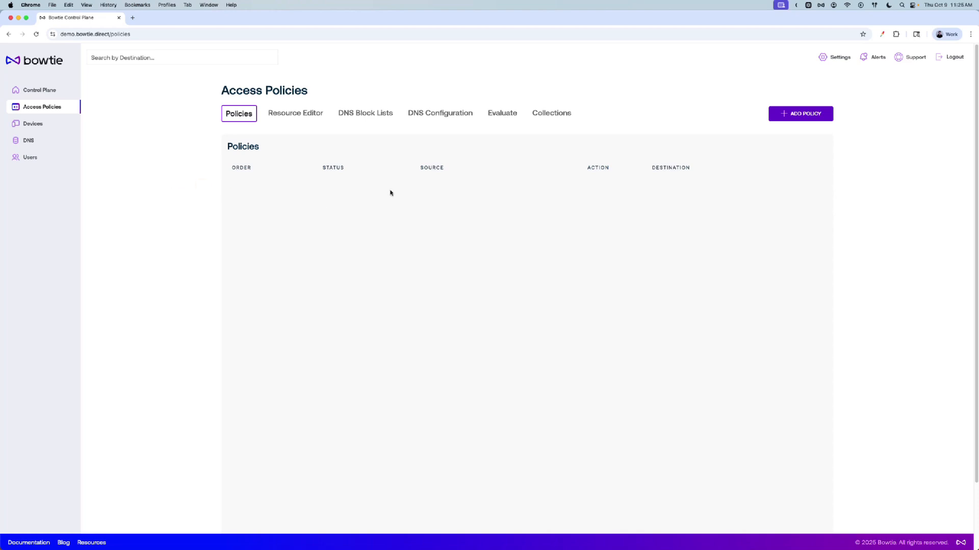
pyautogui.click(289, 114)
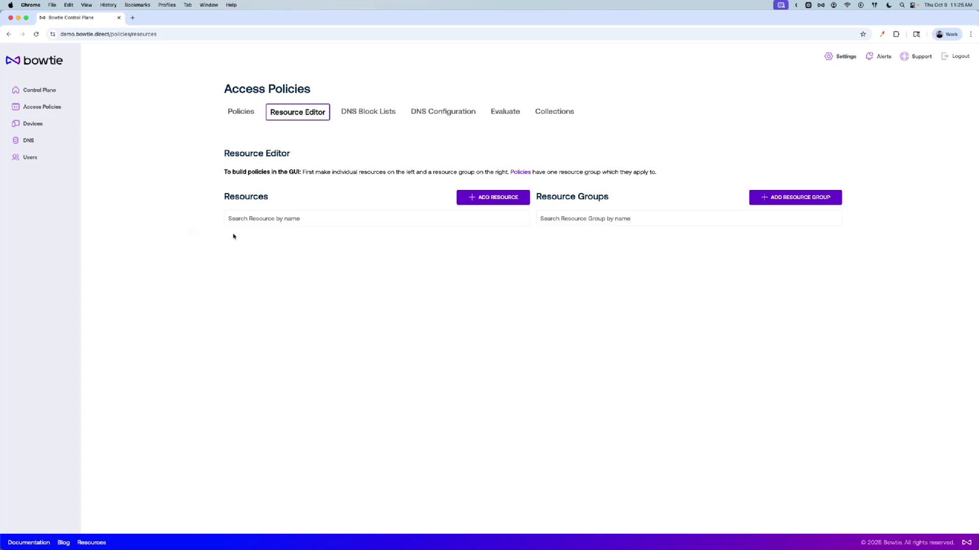
pyautogui.click(494, 200)
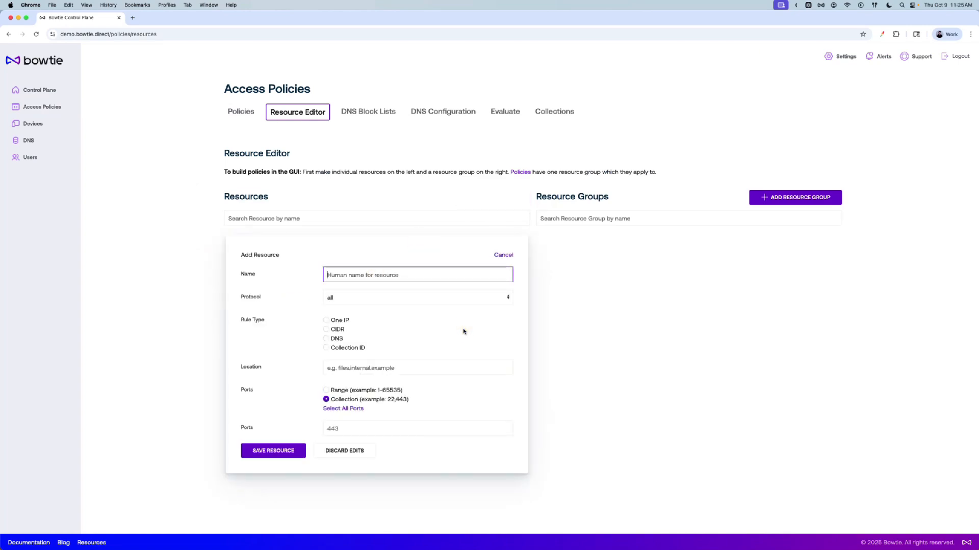
pyautogui.write('All Resources')
pyautogui.click(327, 329)
pyautogui.click(376, 368)
pyautogui.write('0.0.0.00')
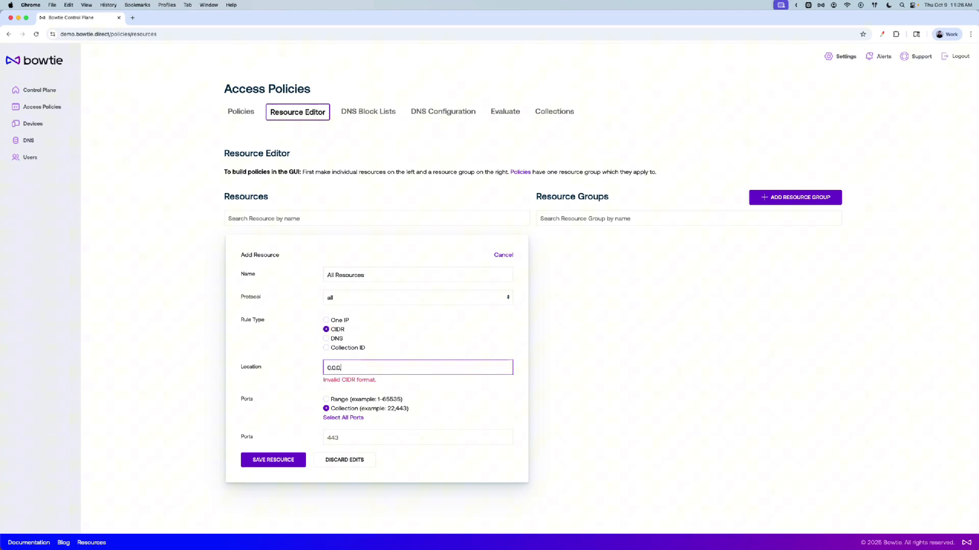
pyautogui.write('/1')
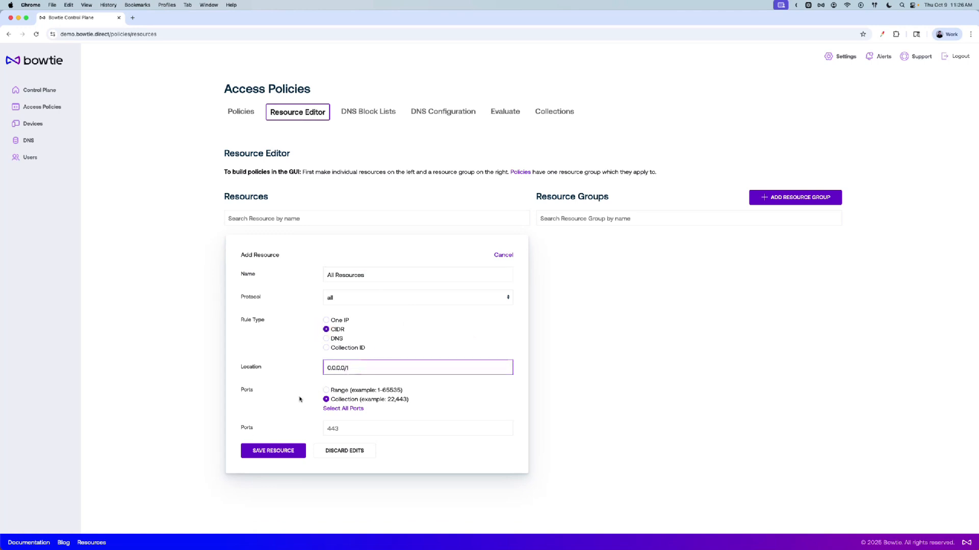
pyautogui.click(331, 394)
pyautogui.click(352, 408)
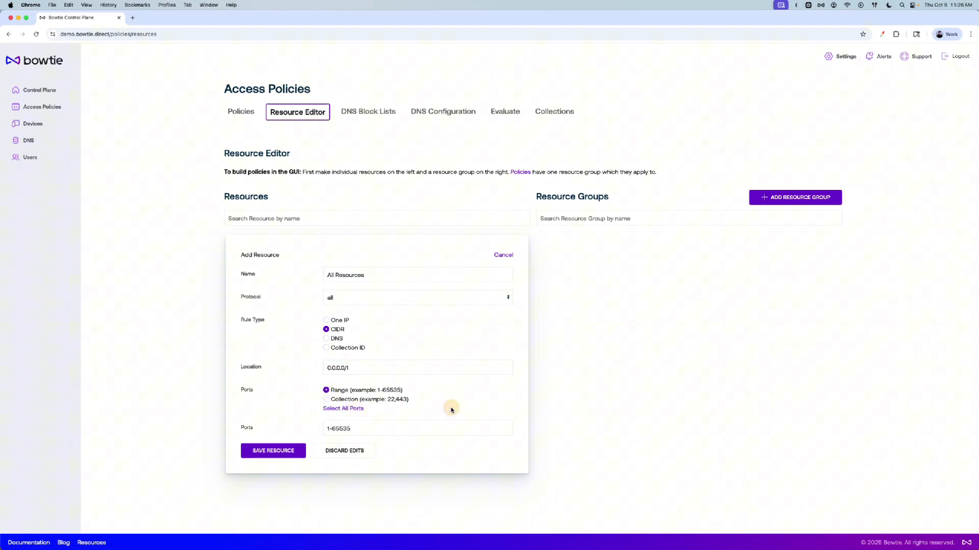
pyautogui.click(264, 452)
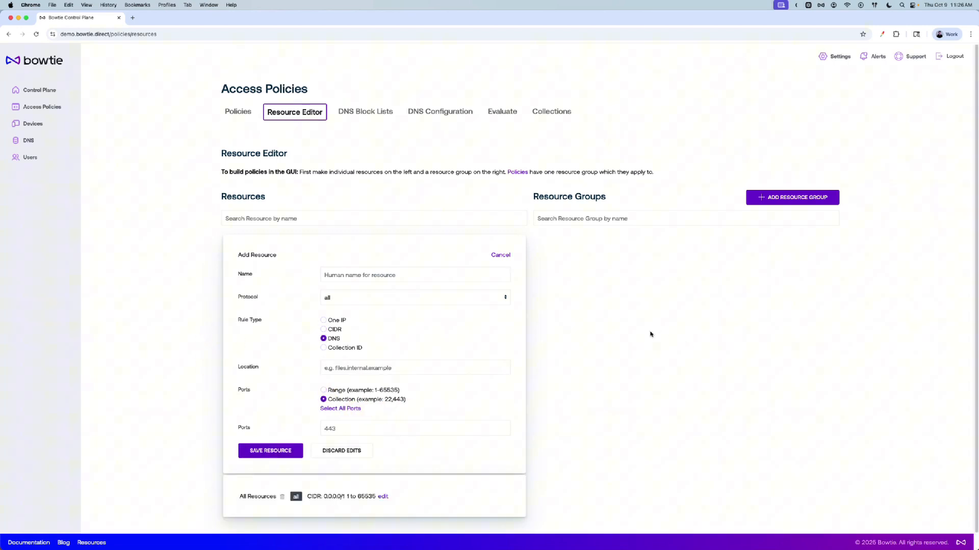
# Create a resource group named All AWS Resources and add the All Resources resource to it
pyautogui.click(771, 197)
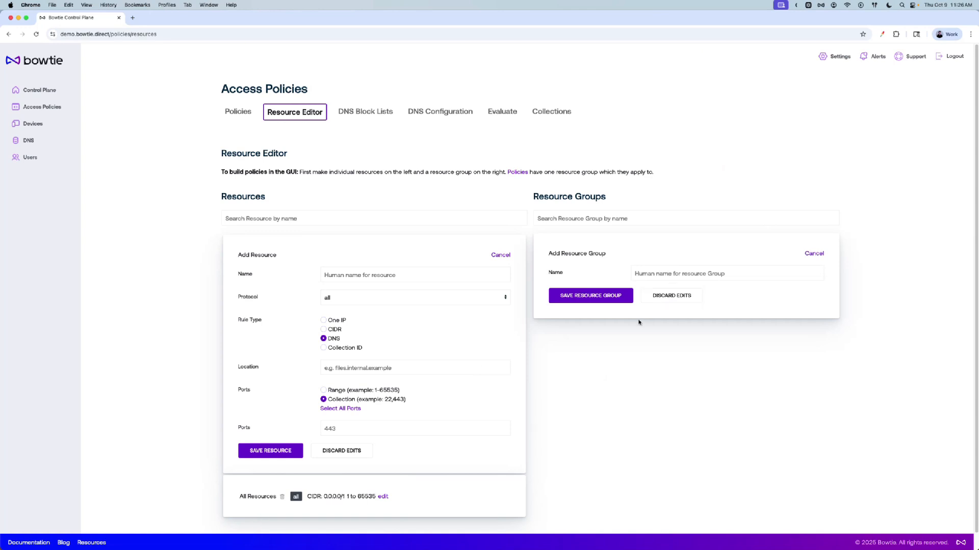
pyautogui.click(672, 275)
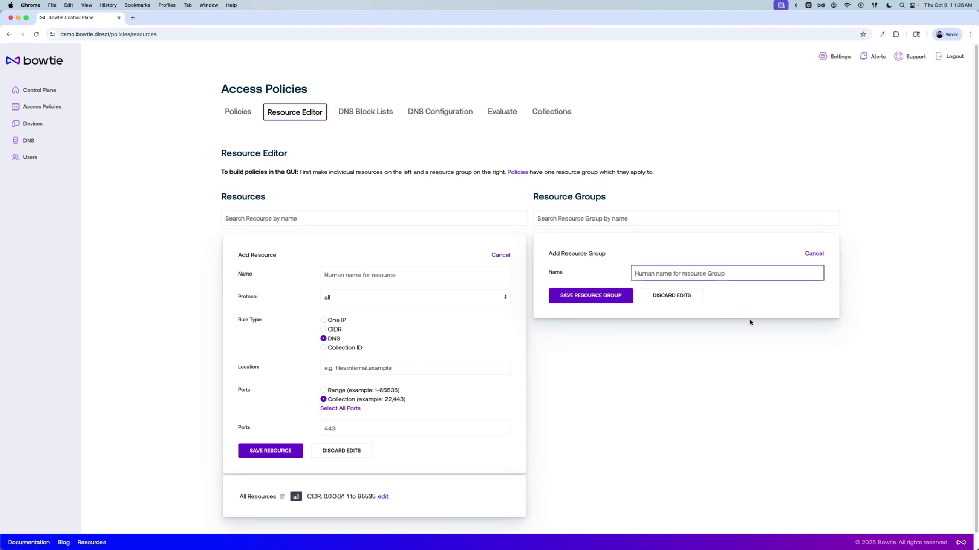
pyautogui.write('All AWS Resources')
pyautogui.click(584, 296)
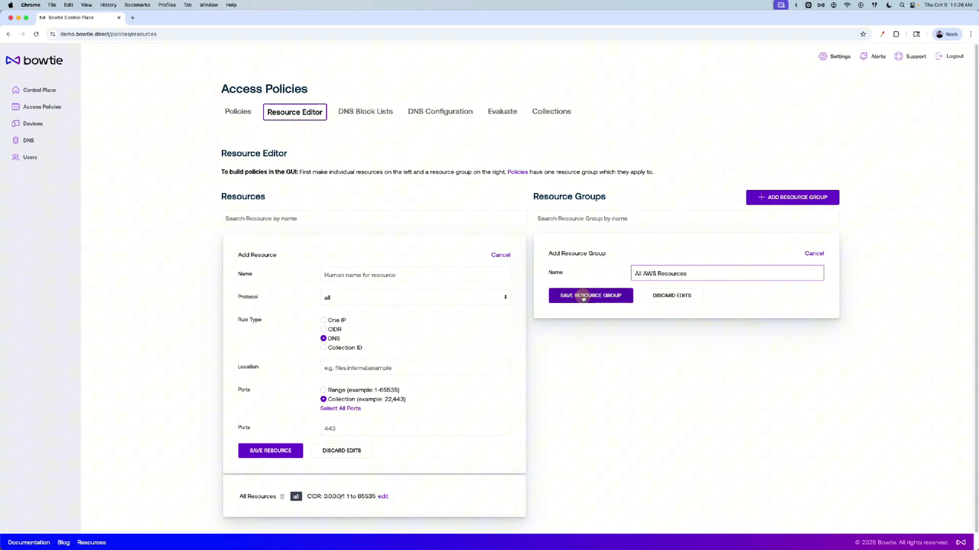
pyautogui.click(620, 335)
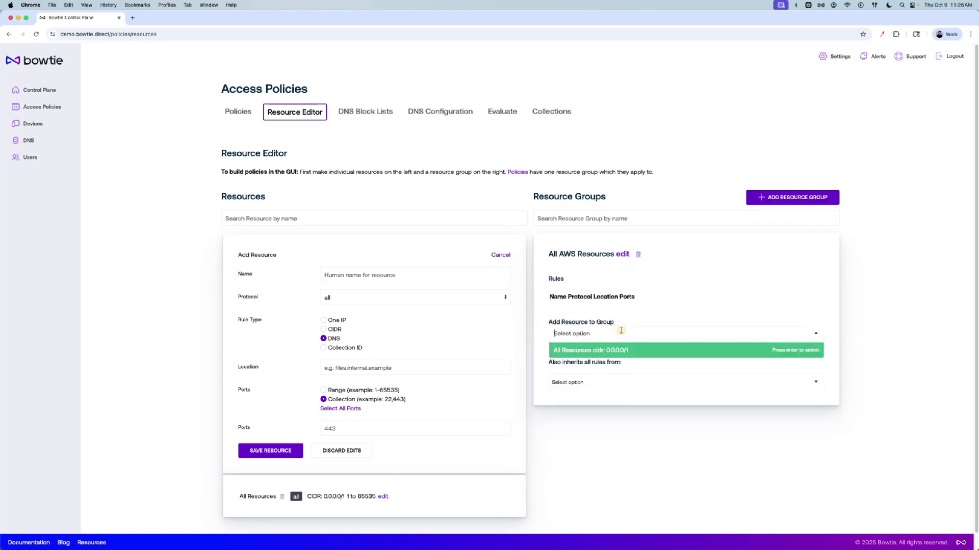
pyautogui.click(619, 352)
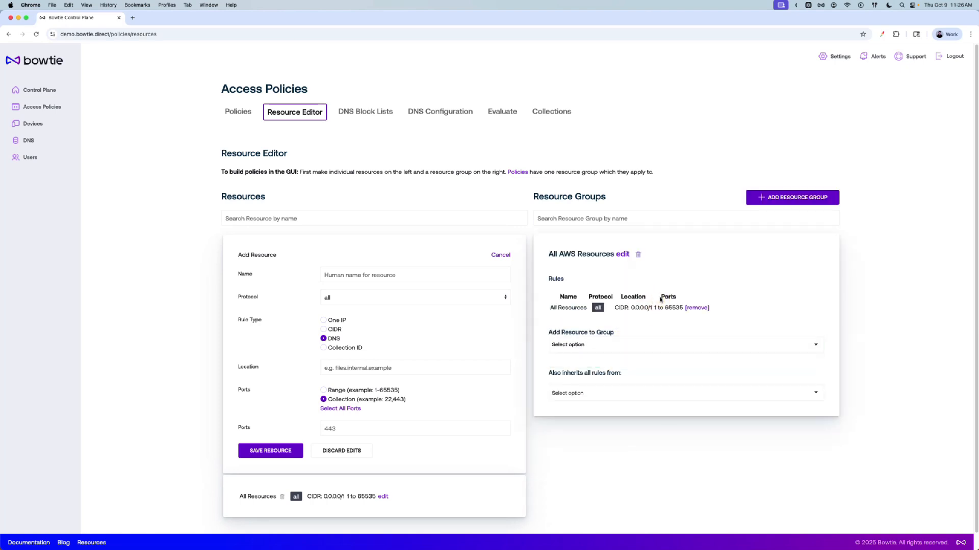
# Add a policy accepting All Authenticated Users to the All AWS Resources destination
pyautogui.click(238, 112)
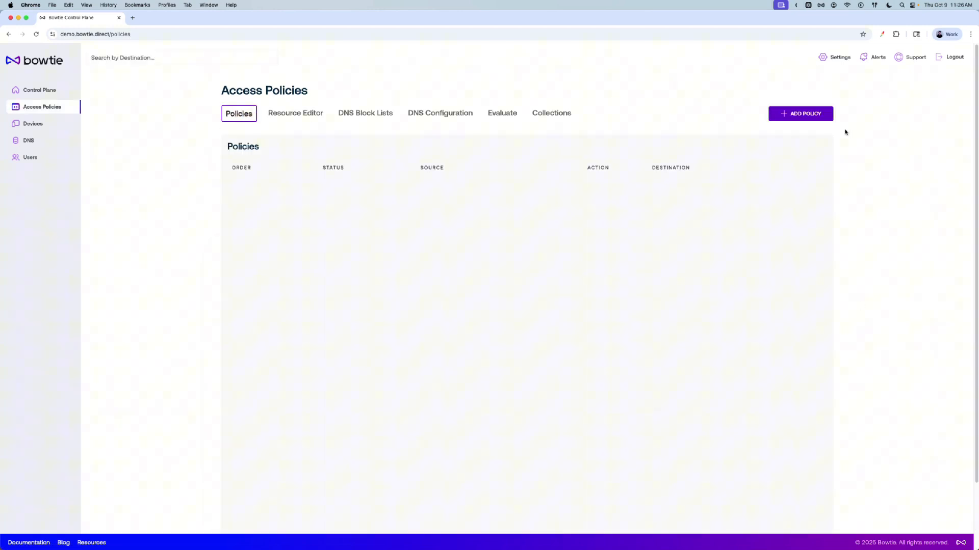
pyautogui.click(804, 117)
pyautogui.click(276, 200)
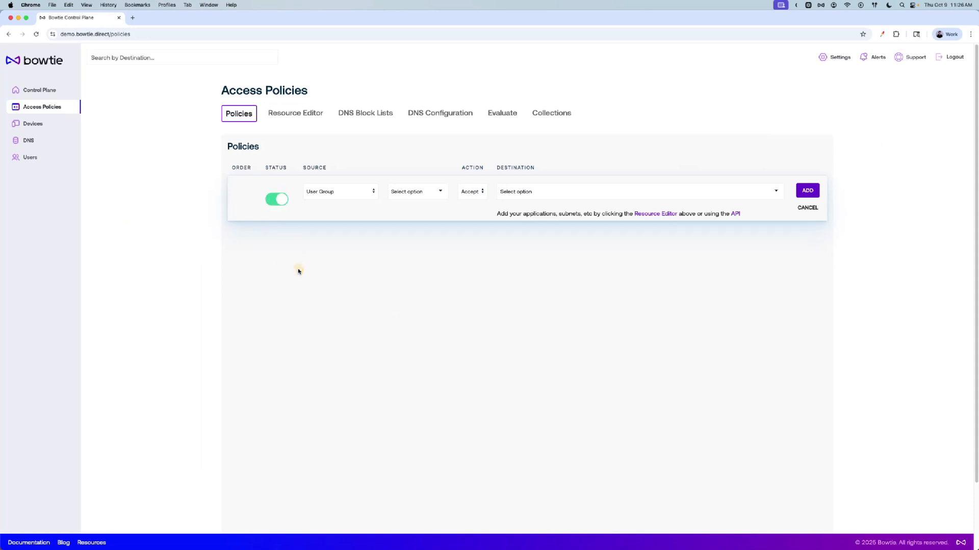
pyautogui.click(338, 193)
pyautogui.click(340, 184)
pyautogui.click(505, 191)
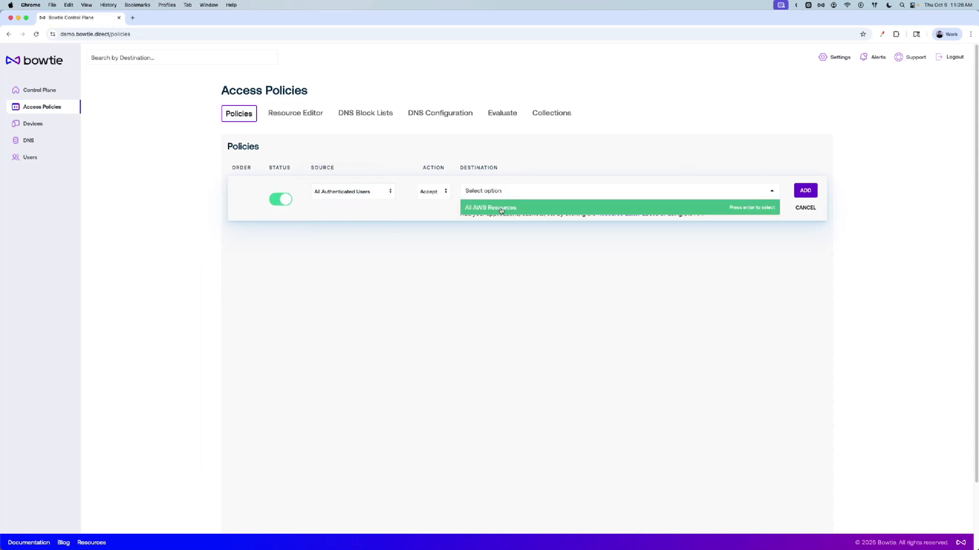
pyautogui.click(502, 209)
pyautogui.click(801, 190)
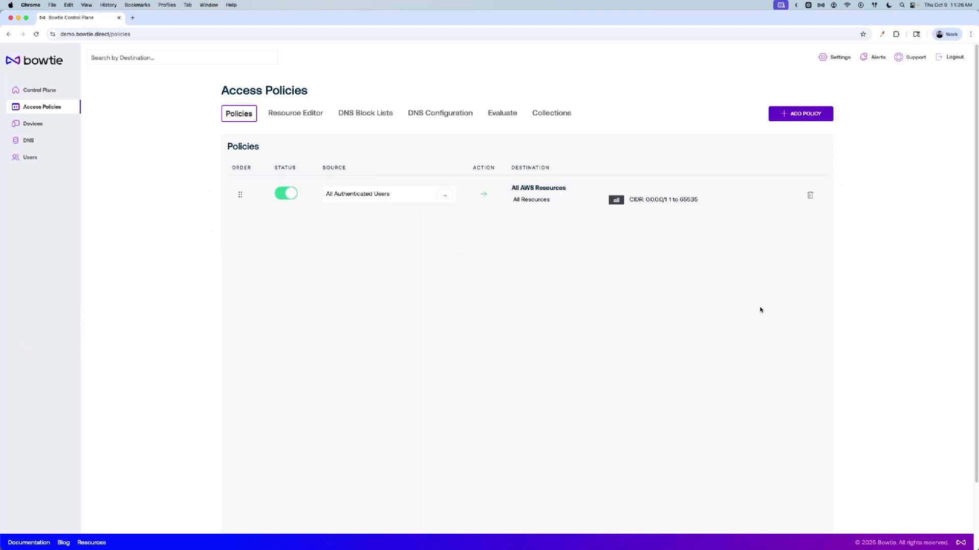
pyautogui.click(821, 7)
pyautogui.click(719, 135)
pyautogui.click(445, 194)
pyautogui.click(625, 278)
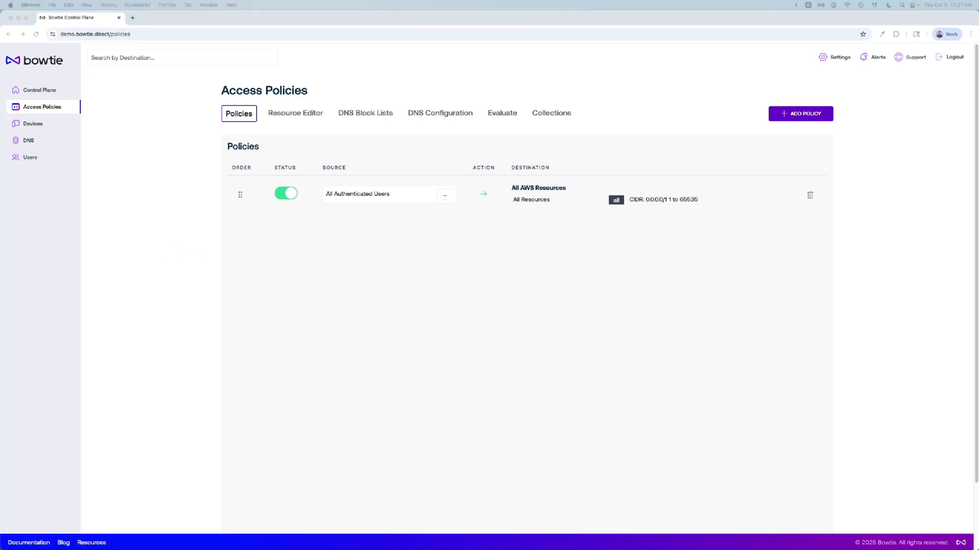
# In a terminal, ping demo.bowtie to test connectivity, then stop the ping and return to the browser
pyautogui.moveTo(1, 237); pyautogui.dragTo(528, 255)
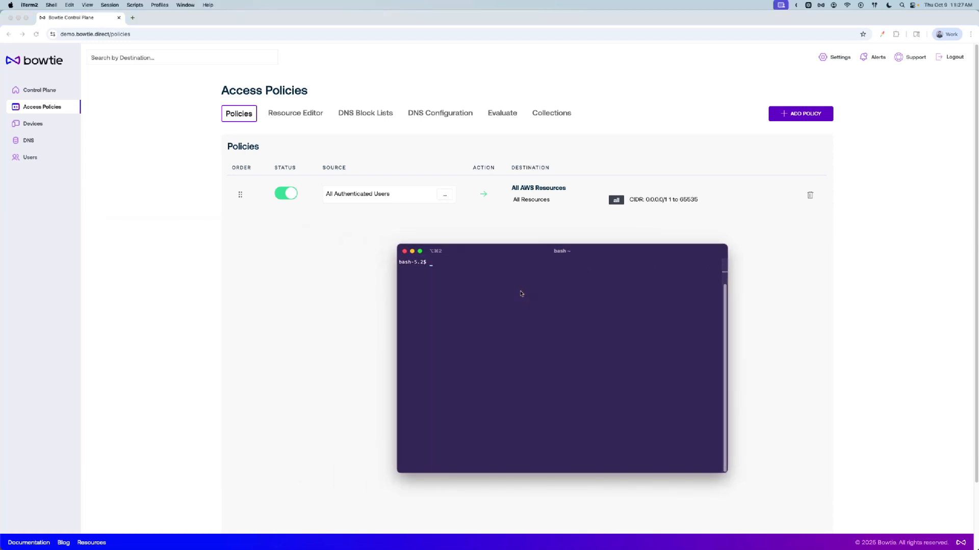
pyautogui.write('ping')
pyautogui.write('demo.bowtie')
pyautogui.press('Return')
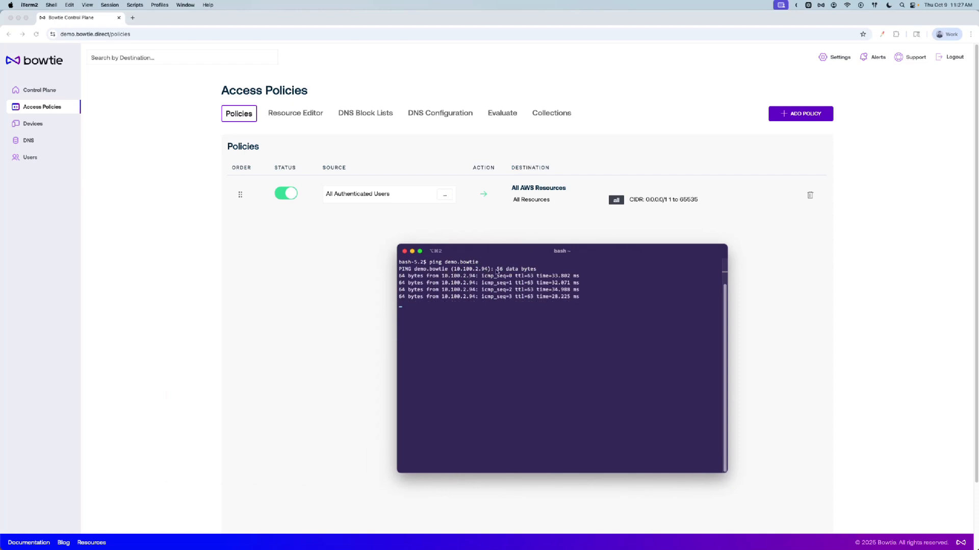
pyautogui.hotkey('ctrl', 'c')
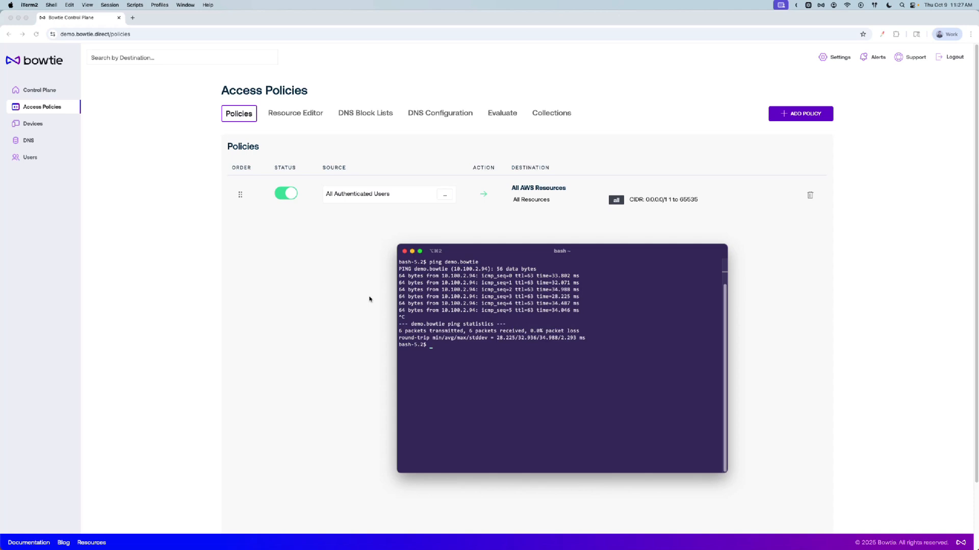
pyautogui.click(333, 279)
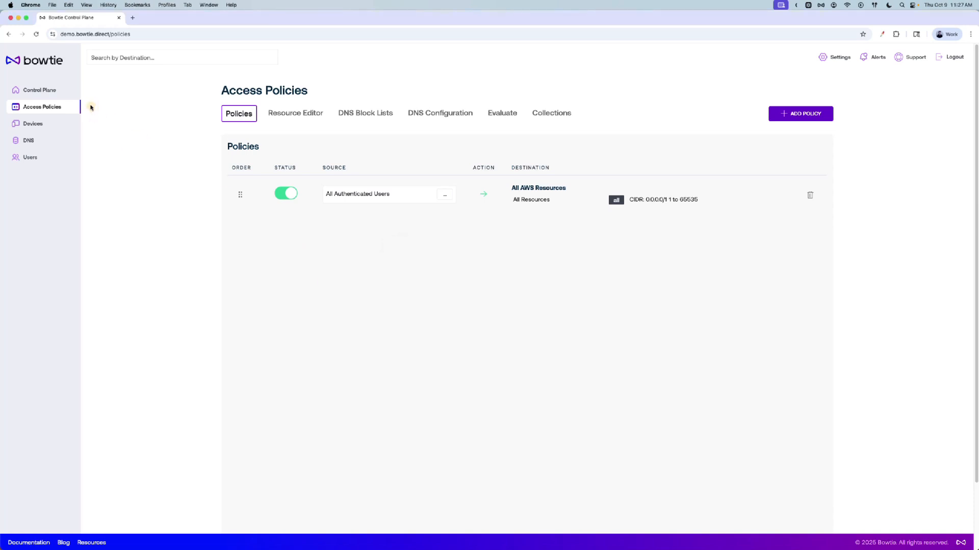
# Open the Private VPC site from the control plane to view its IP ranges
pyautogui.click(51, 91)
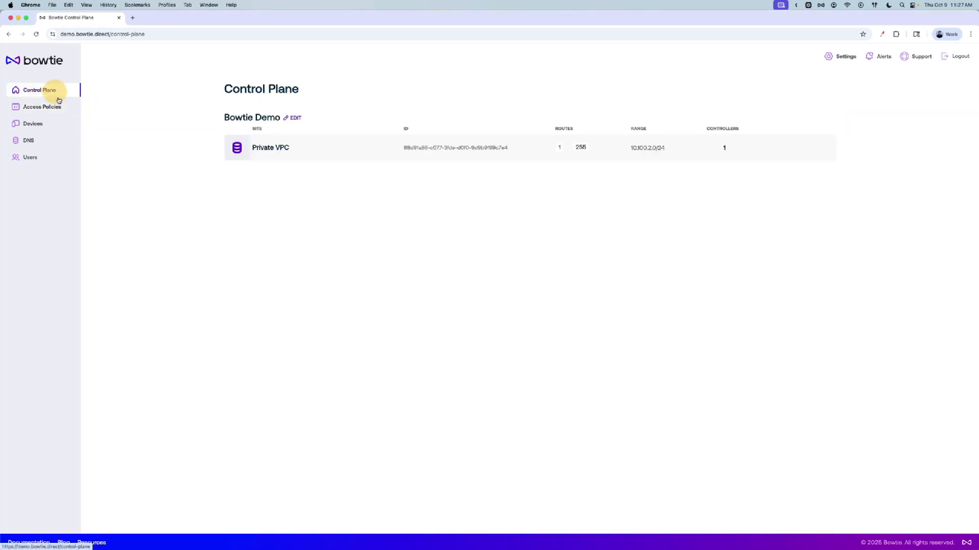
pyautogui.click(316, 156)
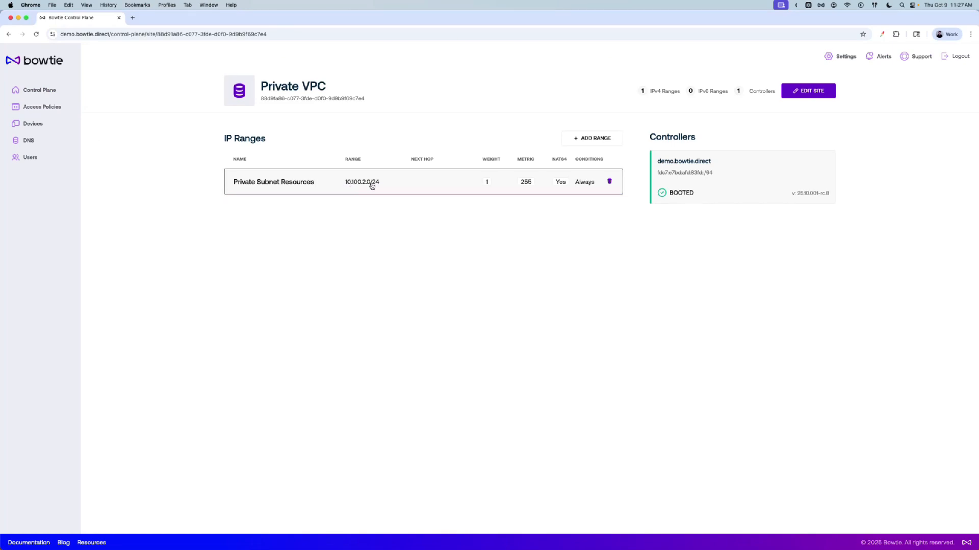
# In the terminal, ping 10.100.2.42 to test connectivity, then stop the ping and return to the browser
pyautogui.press('super+Tab')
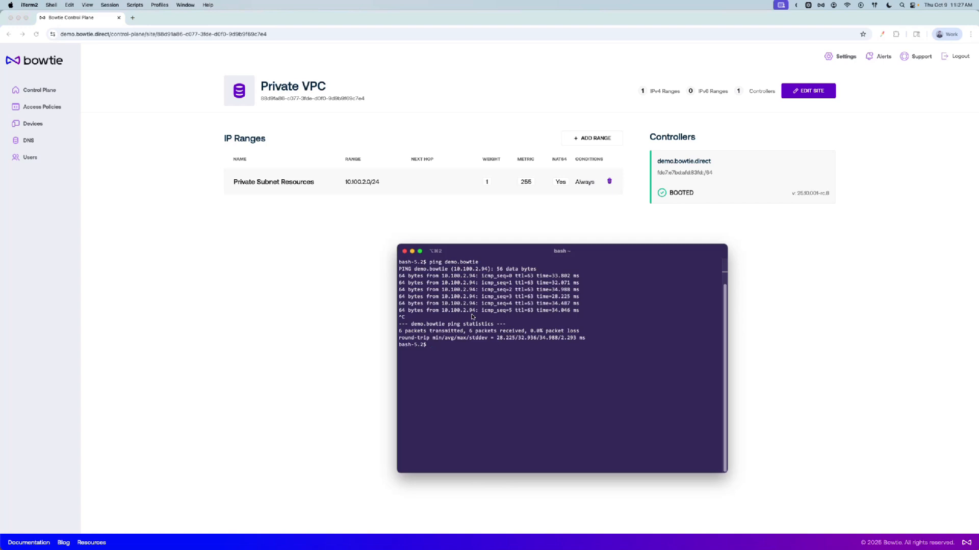
pyautogui.press('Up')
pyautogui.press('BackSpace')
pyautogui.press('BackSpace')
pyautogui.press('BackSpace')
pyautogui.press('BackSpace')
pyautogui.press('BackSpace')
pyautogui.press('BackSpace')
pyautogui.press('BackSpace')
pyautogui.press('BackSpace')
pyautogui.press('BackSpace')
pyautogui.press('BackSpace')
pyautogui.press('BackSpace')
pyautogui.press('super+Tab')
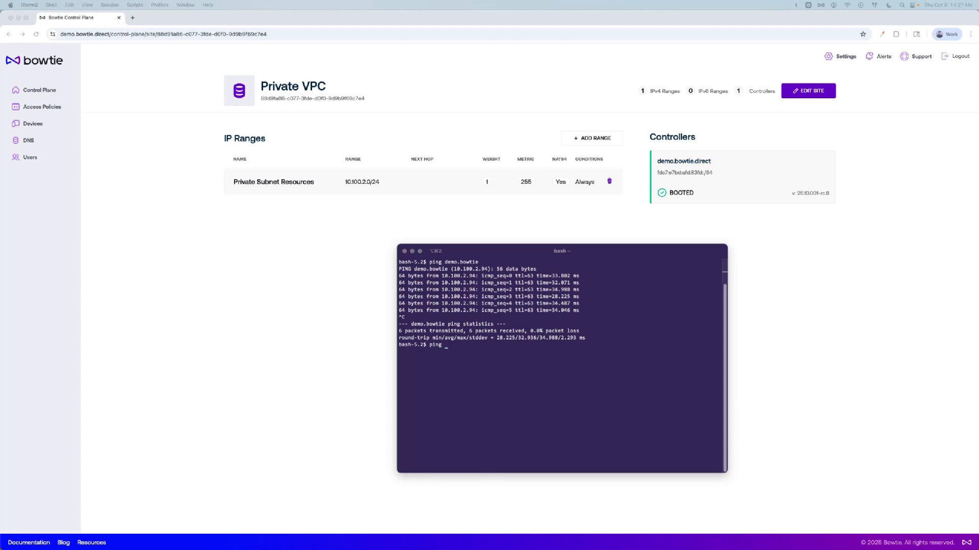
pyautogui.press('super+Tab')
pyautogui.press('super+v')
pyautogui.press('Return')
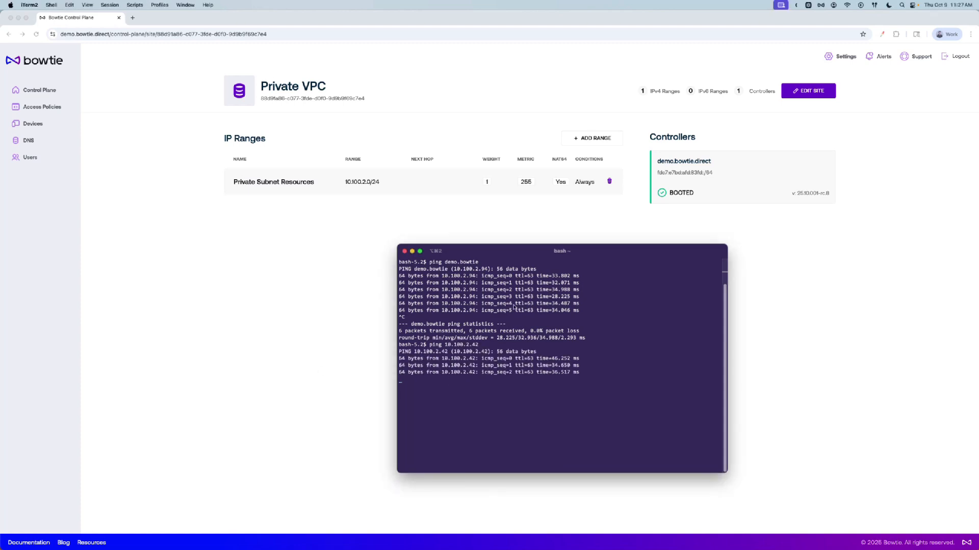
pyautogui.hotkey('ctrl', 'c')
pyautogui.click(212, 346)
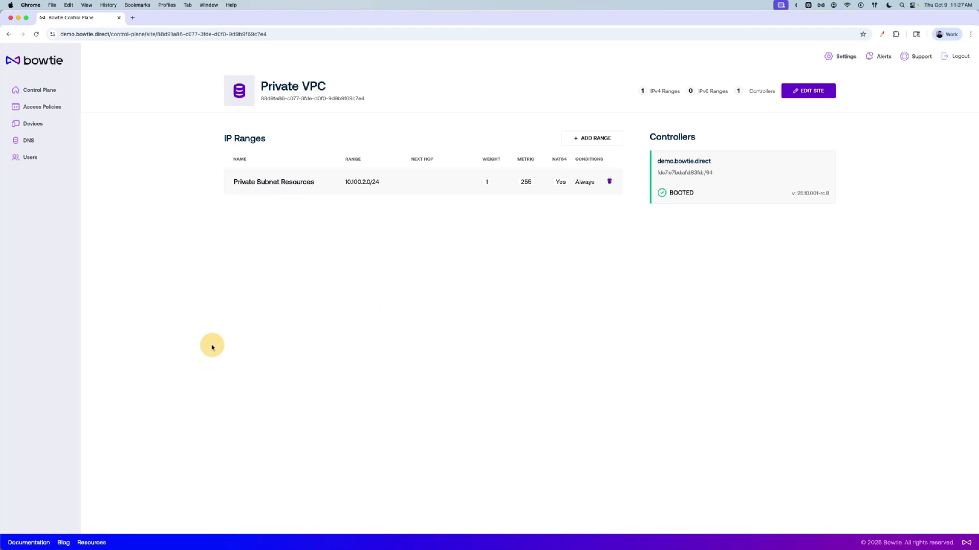
# Add a resource named Ubuntu Server 01 with One IP rule 10.100.2.42 and port range 1-65535, and save it
pyautogui.click(56, 107)
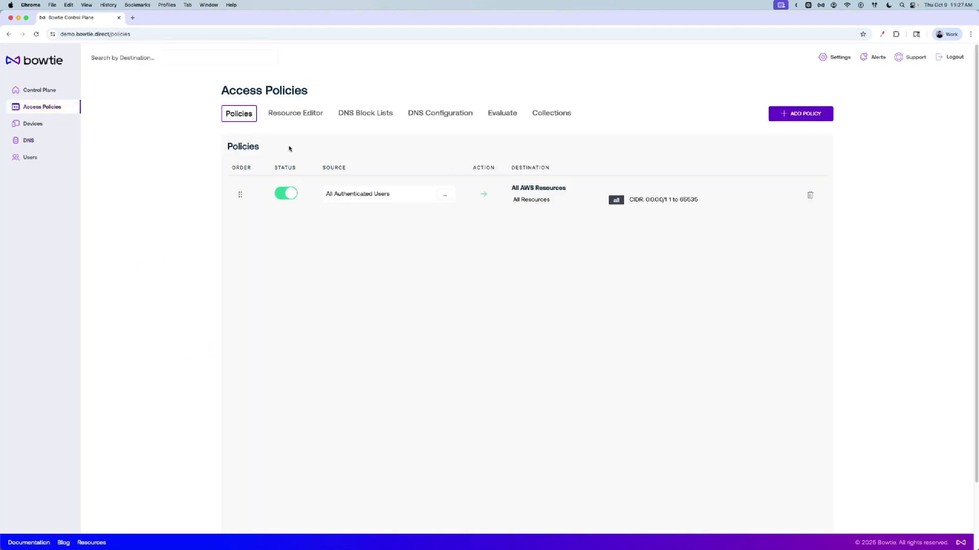
pyautogui.click(295, 112)
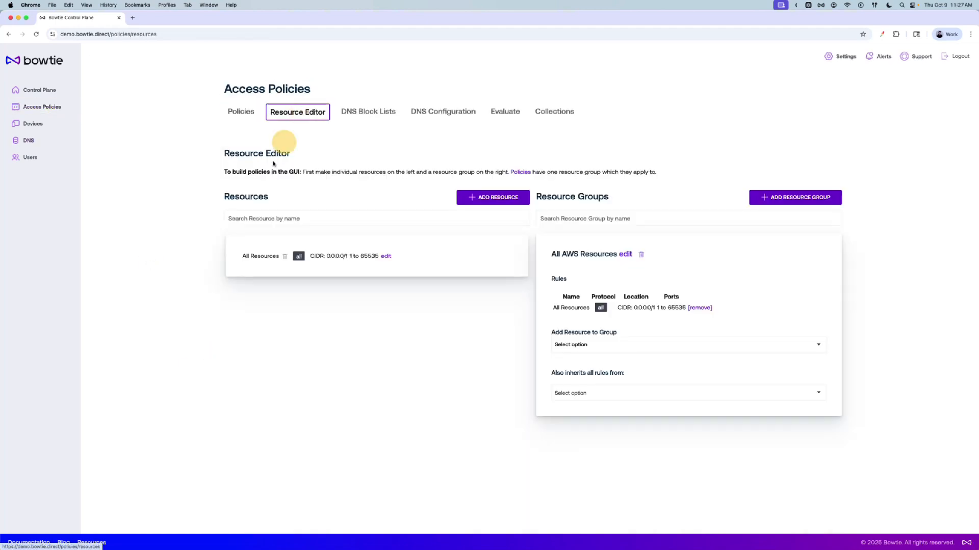
pyautogui.click(504, 200)
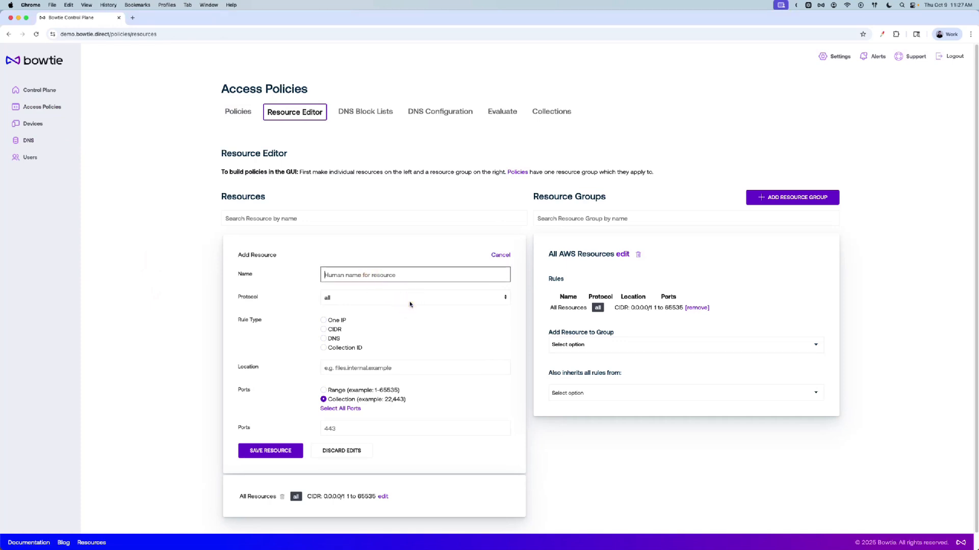
pyautogui.write('Ubuntu Server 01')
pyautogui.click(360, 299)
pyautogui.click(363, 300)
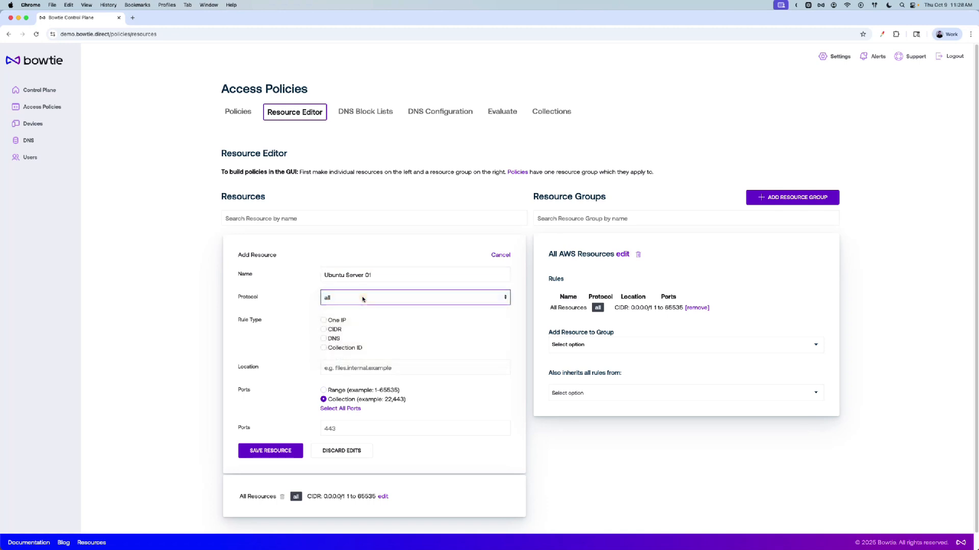
pyautogui.click(324, 321)
pyautogui.click(404, 370)
pyautogui.write('10.100.2.42')
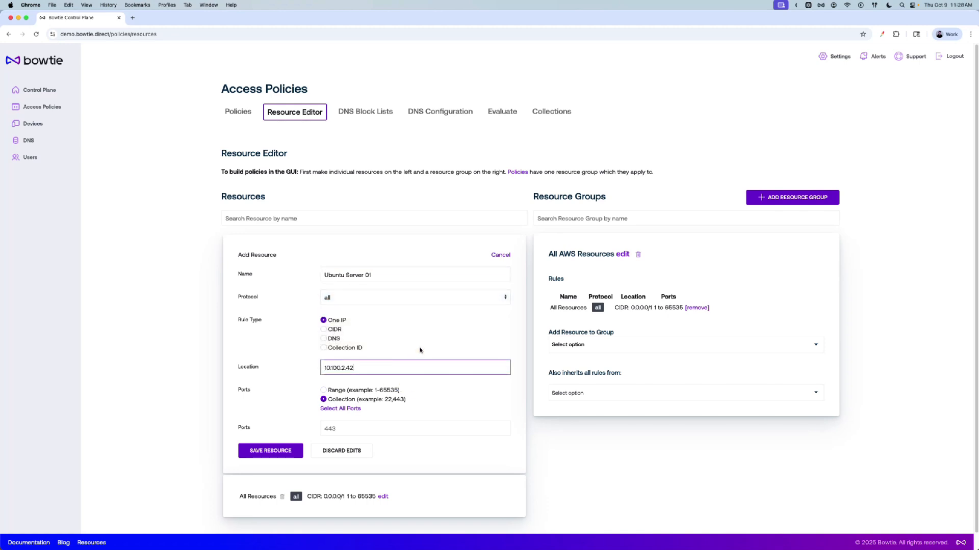
pyautogui.click(324, 390)
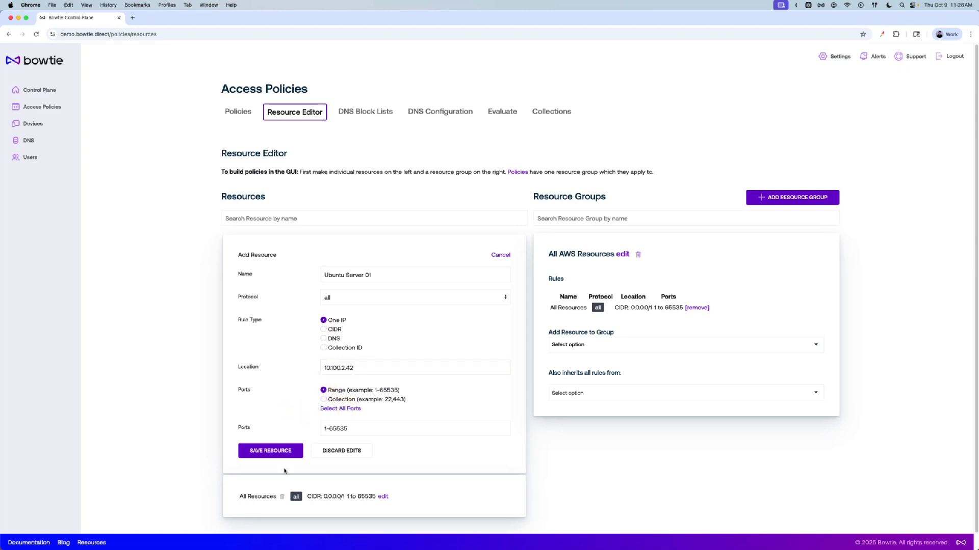
pyautogui.click(287, 452)
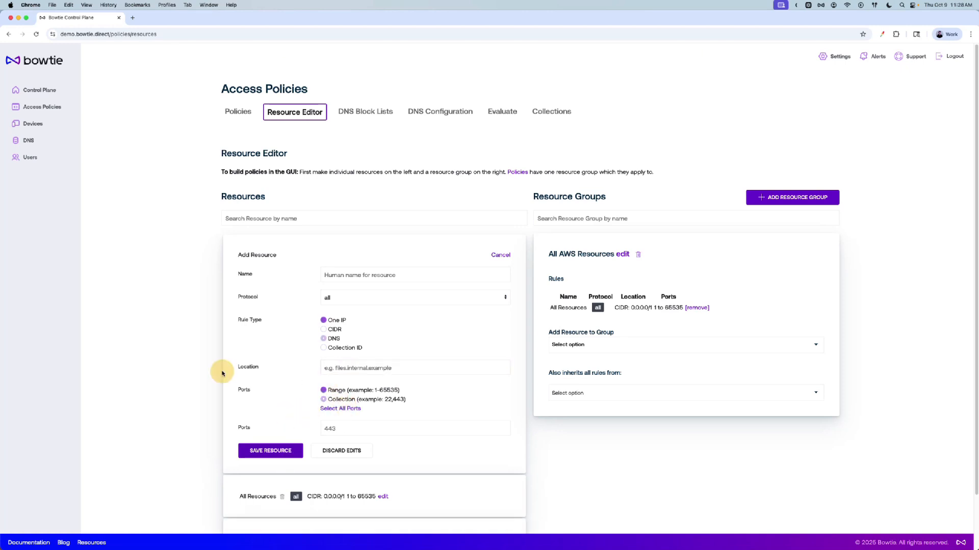
# Create a resource group named Contractor Resources and add the Ubuntu Server 01 resource to it
pyautogui.click(792, 198)
pyautogui.click(668, 272)
pyautogui.write('Contr')
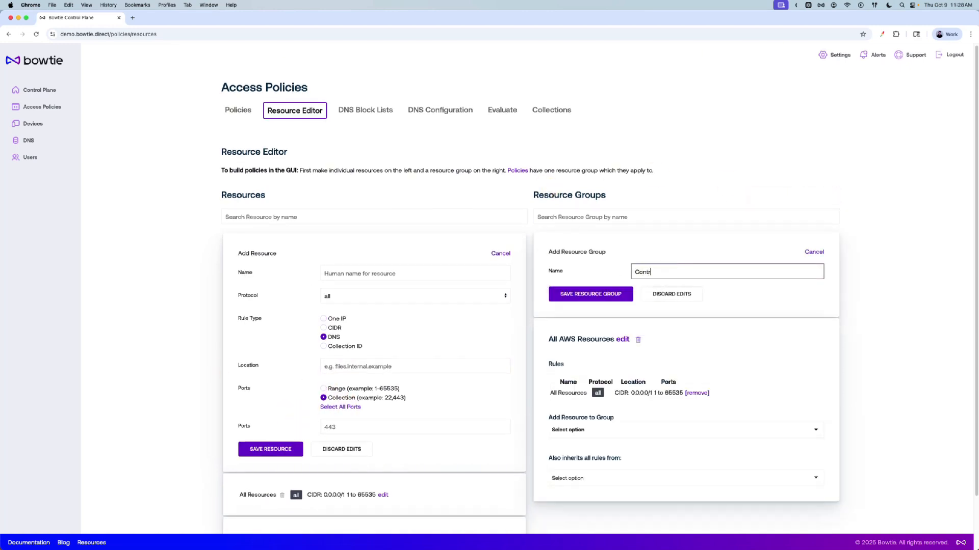
pyautogui.write('actor Resources')
pyautogui.click(630, 295)
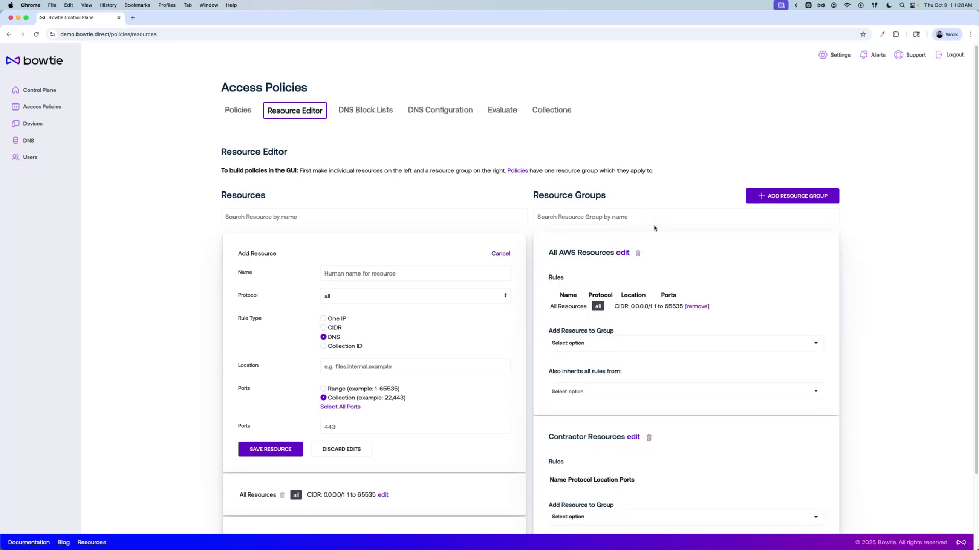
pyautogui.scroll(-3, 655, 237)
pyautogui.click(727, 427)
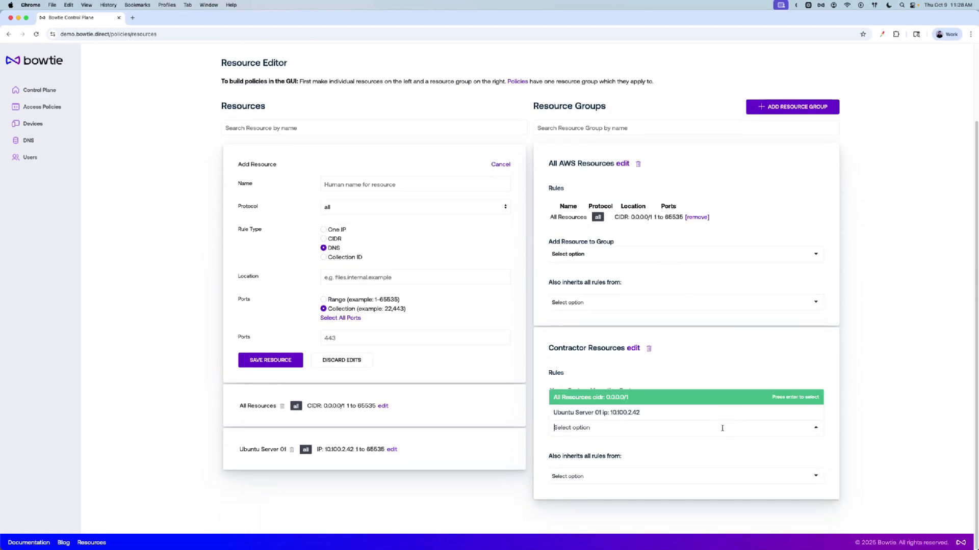
pyautogui.click(684, 412)
pyautogui.scroll(3, 740, 306)
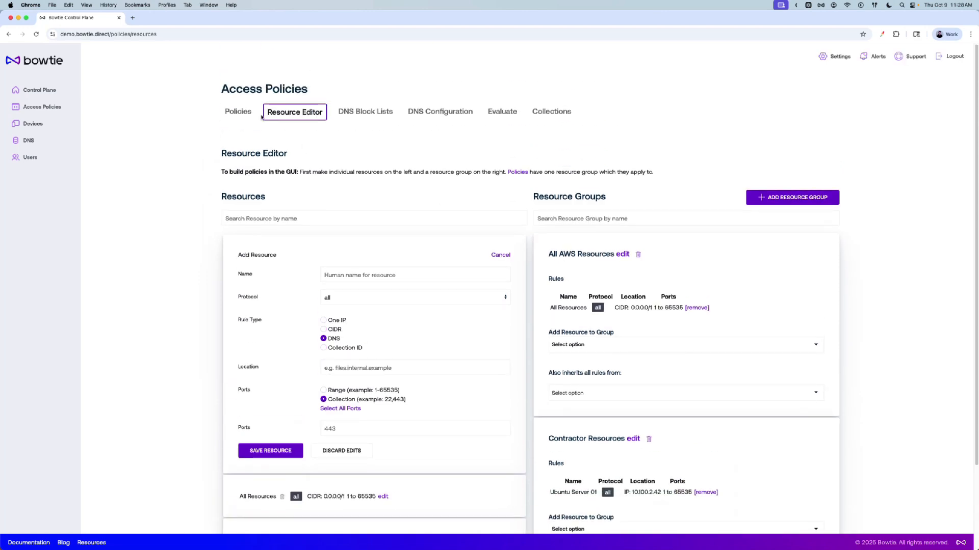
# Add a policy accepting the Contractor user group to the Contractor Resources destination
pyautogui.click(222, 113)
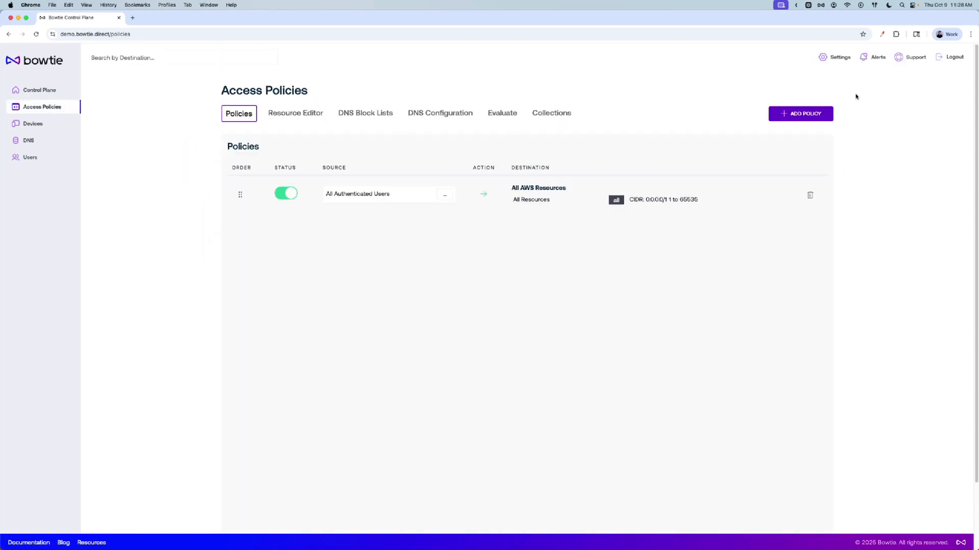
pyautogui.click(801, 113)
pyautogui.click(277, 199)
pyautogui.click(334, 191)
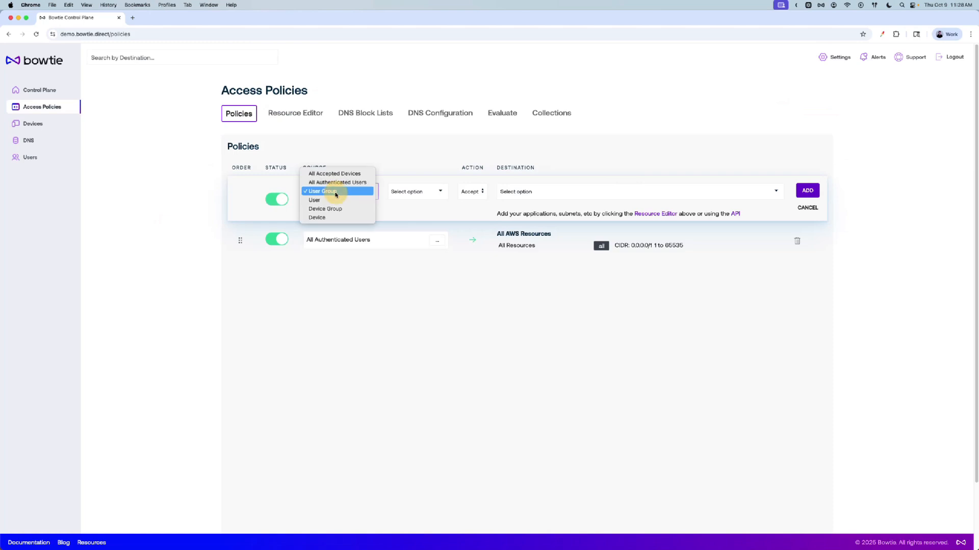
pyautogui.click(338, 197)
pyautogui.click(423, 191)
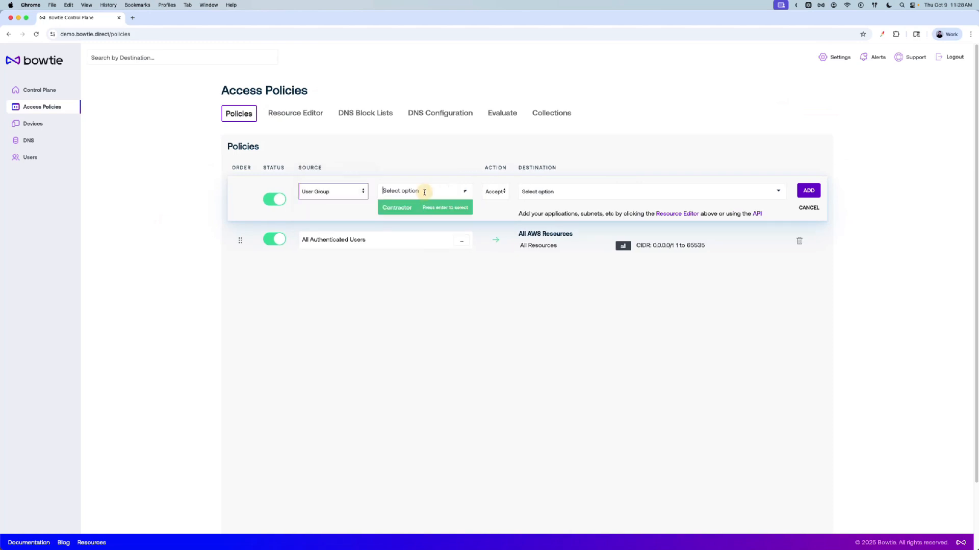
pyautogui.click(447, 208)
pyautogui.click(523, 191)
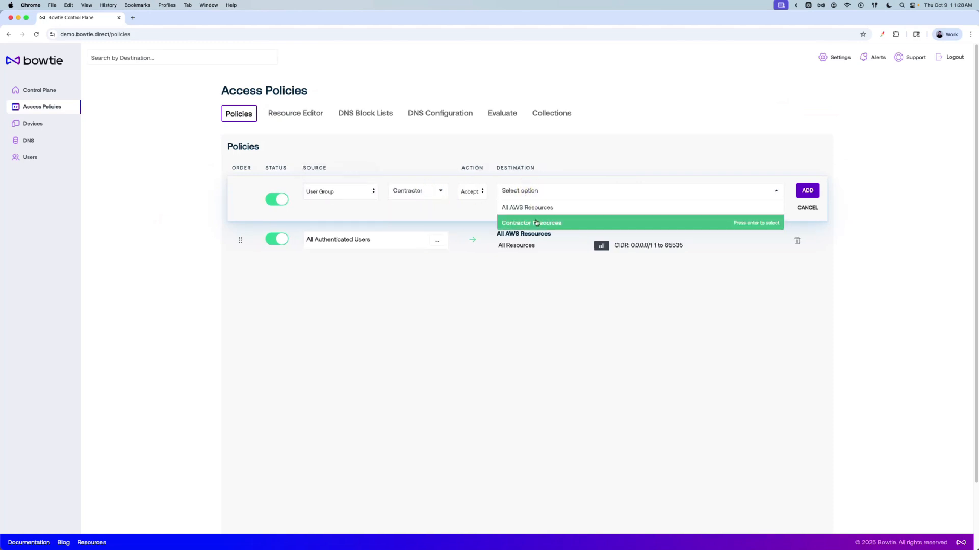
pyautogui.click(525, 221)
pyautogui.click(817, 196)
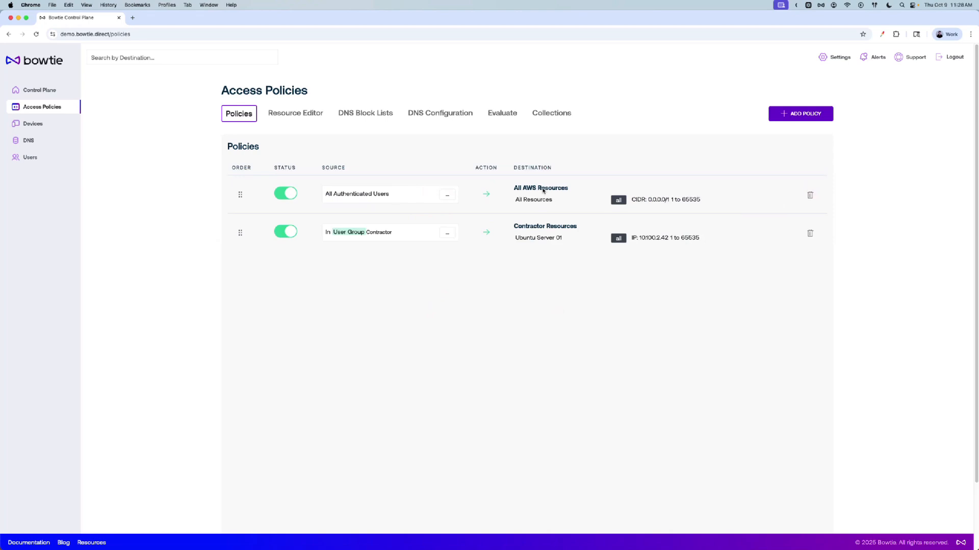
# Wrap the All Authenticated Users policy source with Nor and add the Contractor user group as the excluded condition
pyautogui.moveTo(543, 191)
pyautogui.click(447, 195)
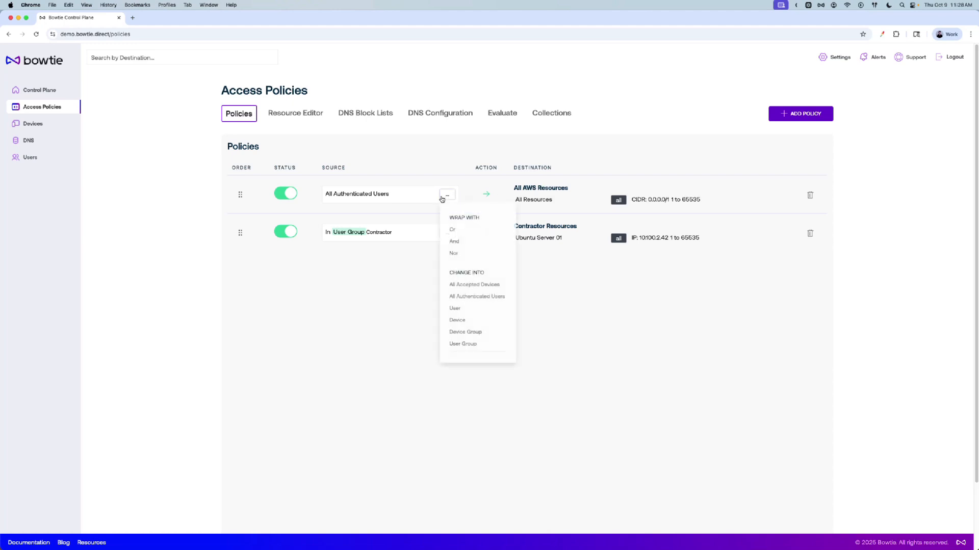
pyautogui.click(453, 254)
pyautogui.click(340, 222)
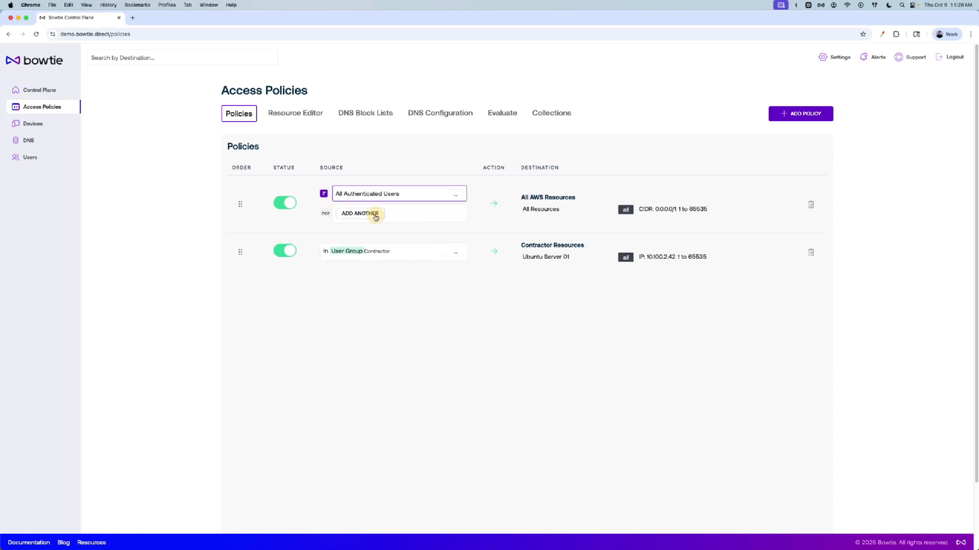
pyautogui.click(367, 214)
pyautogui.click(453, 214)
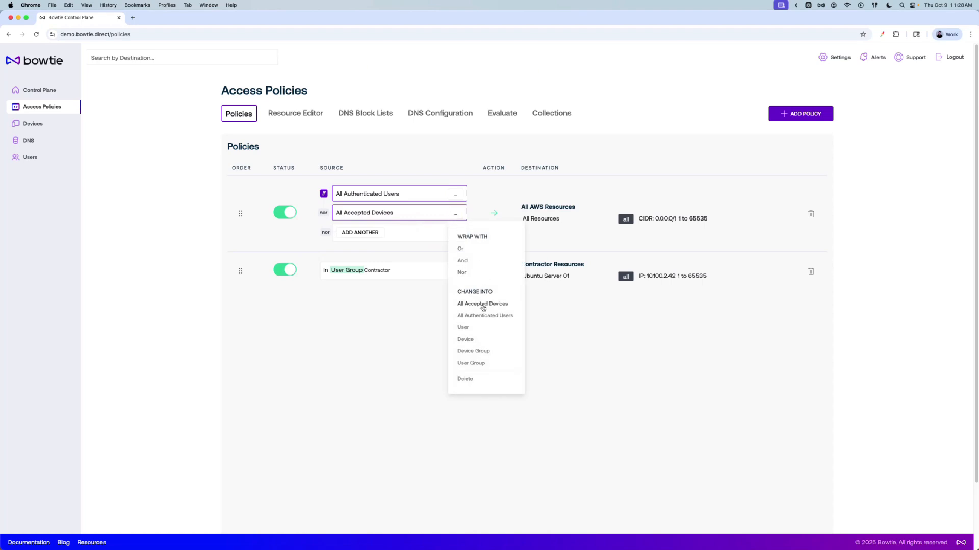
pyautogui.click(471, 363)
pyautogui.click(400, 238)
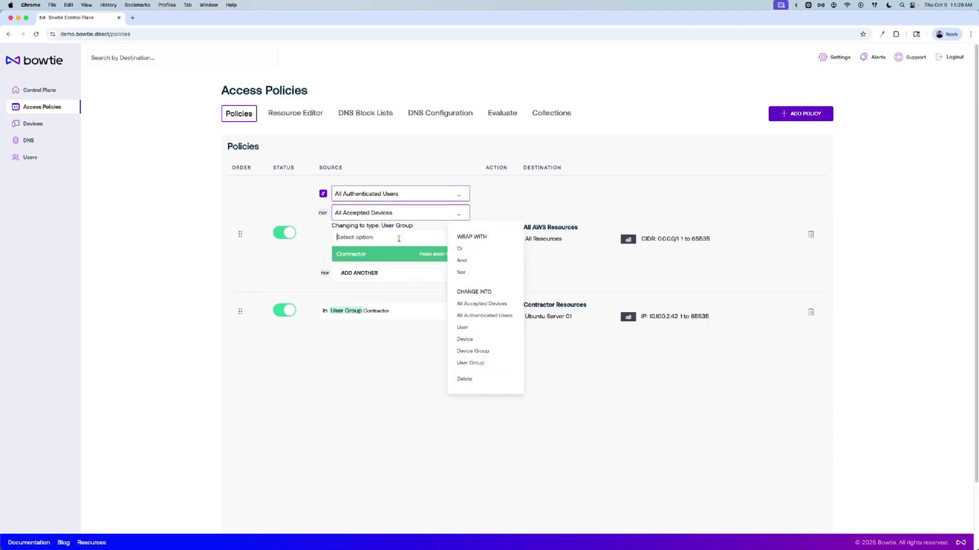
pyautogui.click(400, 253)
pyautogui.click(399, 253)
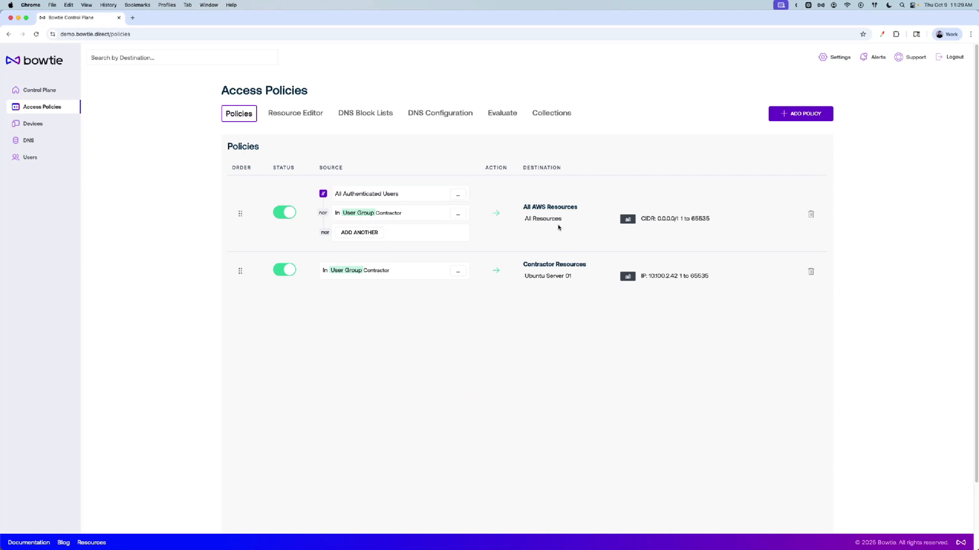
pyautogui.click(286, 307)
pyautogui.click(301, 400)
pyautogui.hotkey('alt', 'space')
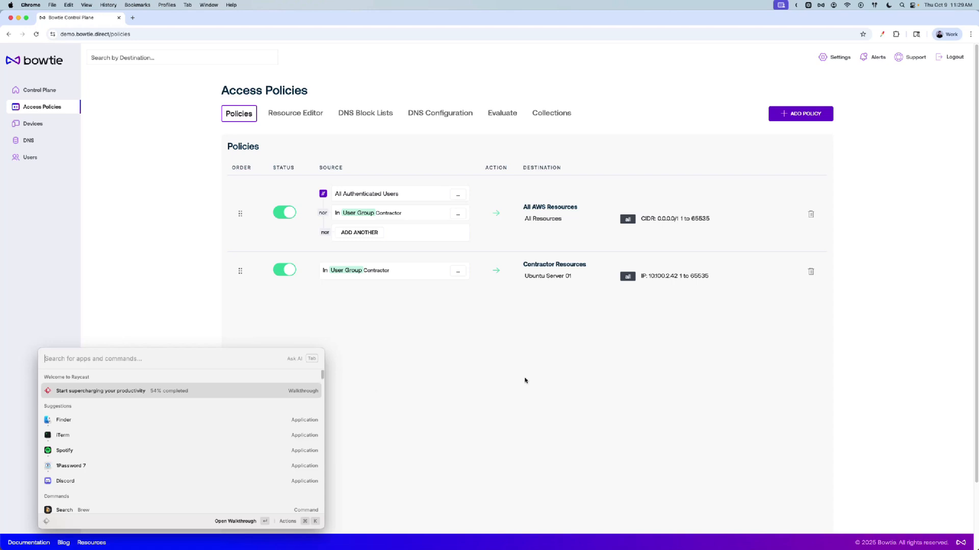
pyautogui.press('Escape')
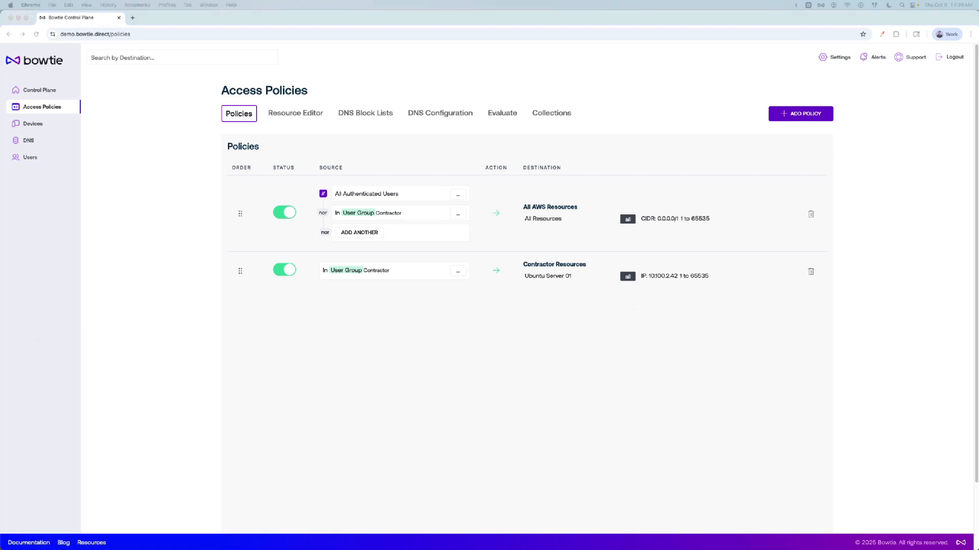
# In the terminal, rerun the pings to demo.bowtie and 10.100.2.42, stopping each, and move the terminal window aside
pyautogui.press('super+Tab')
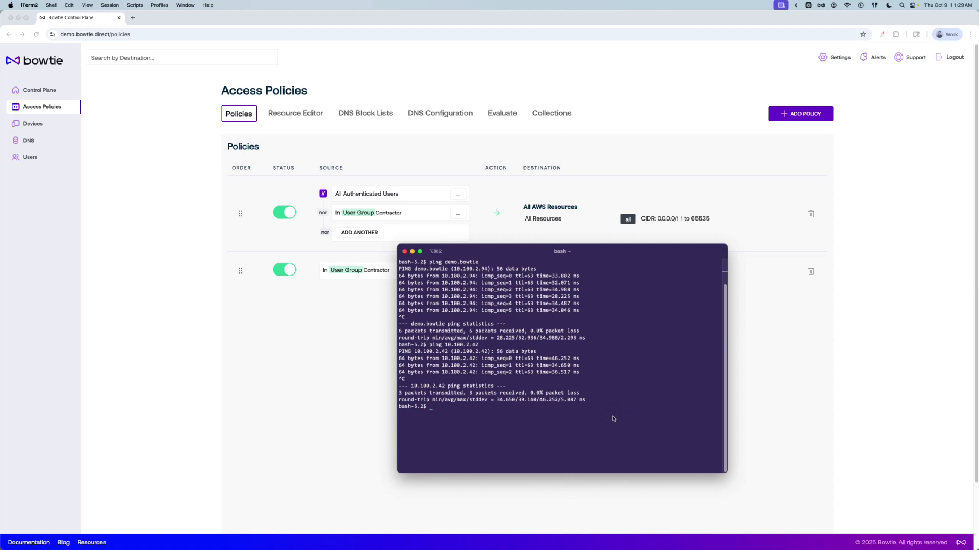
pyautogui.press('Up')
pyautogui.press('Up')
pyautogui.press('Return')
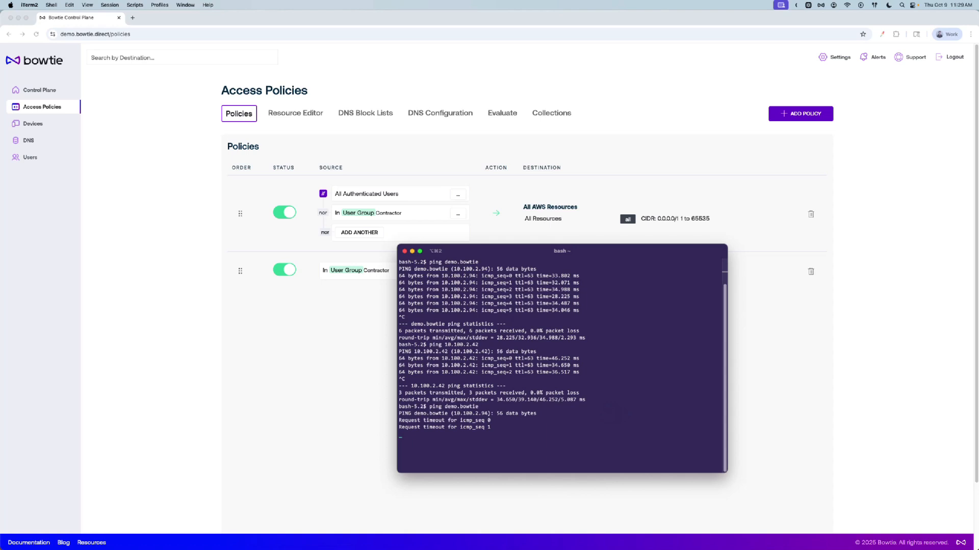
pyautogui.hotkey('ctrl', 'c')
pyautogui.press('Up')
pyautogui.press('Up')
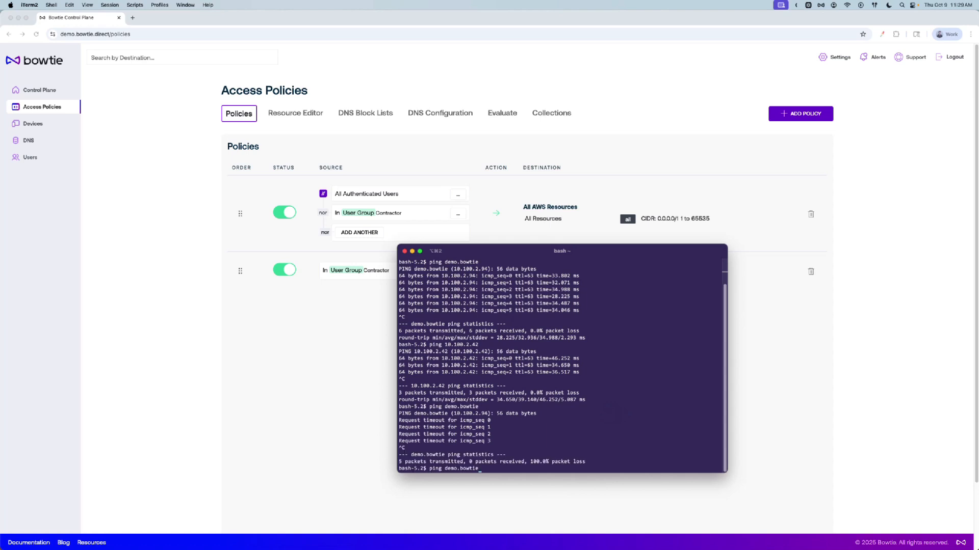
pyautogui.press('Return')
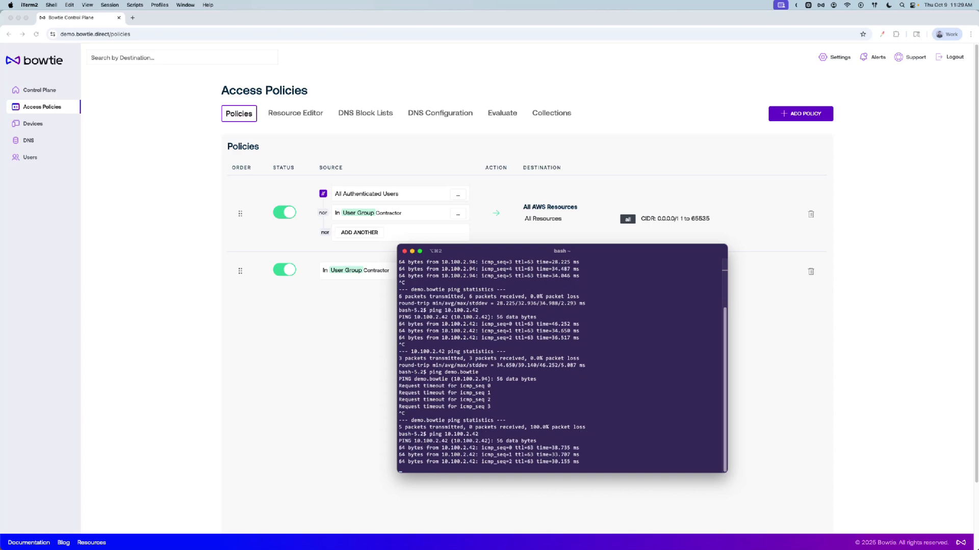
pyautogui.hotkey('ctrl', 'c')
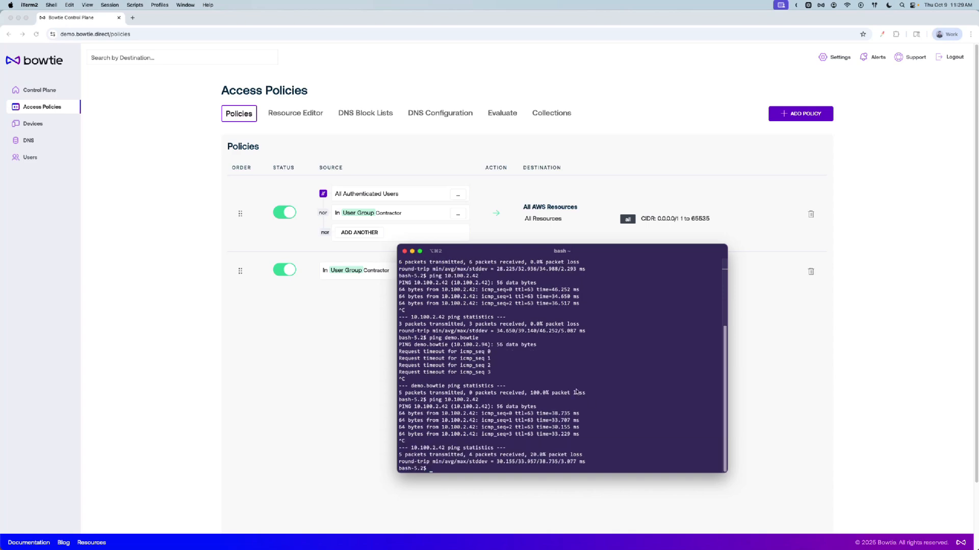
pyautogui.moveTo(505, 257); pyautogui.dragTo(153, 307)
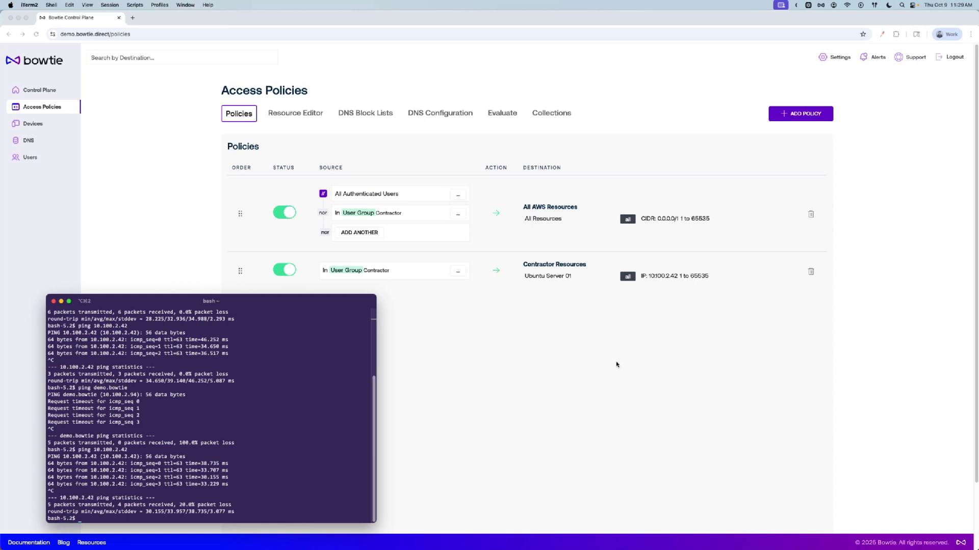
pyautogui.click(602, 356)
pyautogui.click(46, 90)
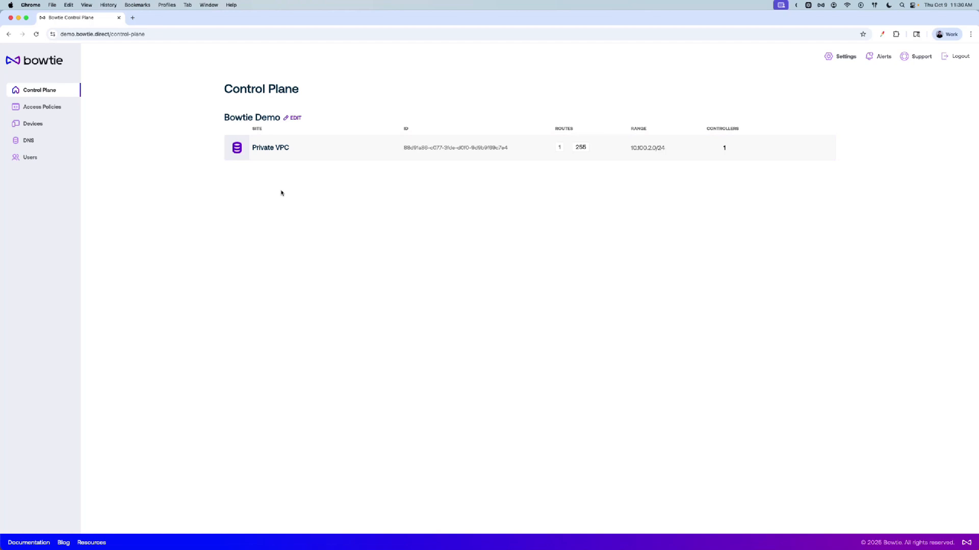
pyautogui.click(44, 107)
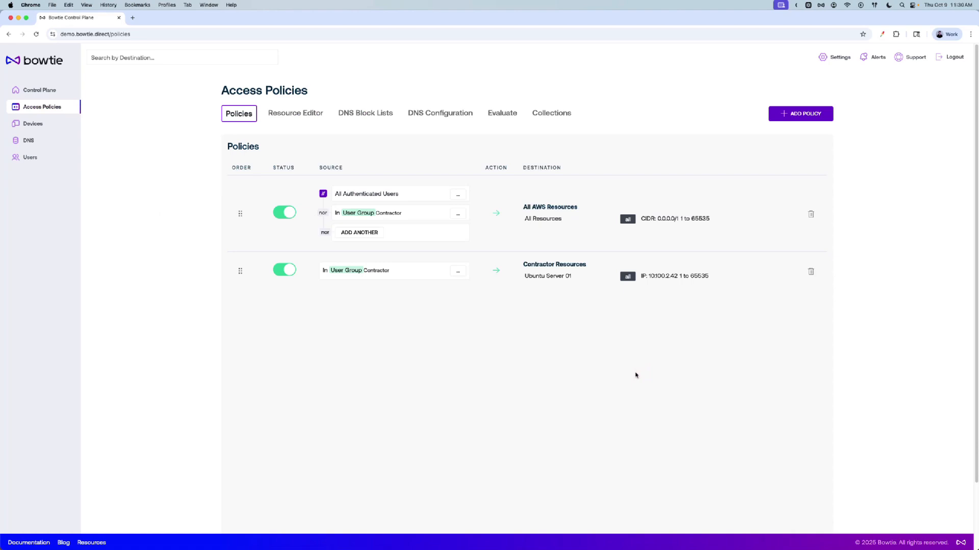
pyautogui.click(635, 375)
pyautogui.click(631, 361)
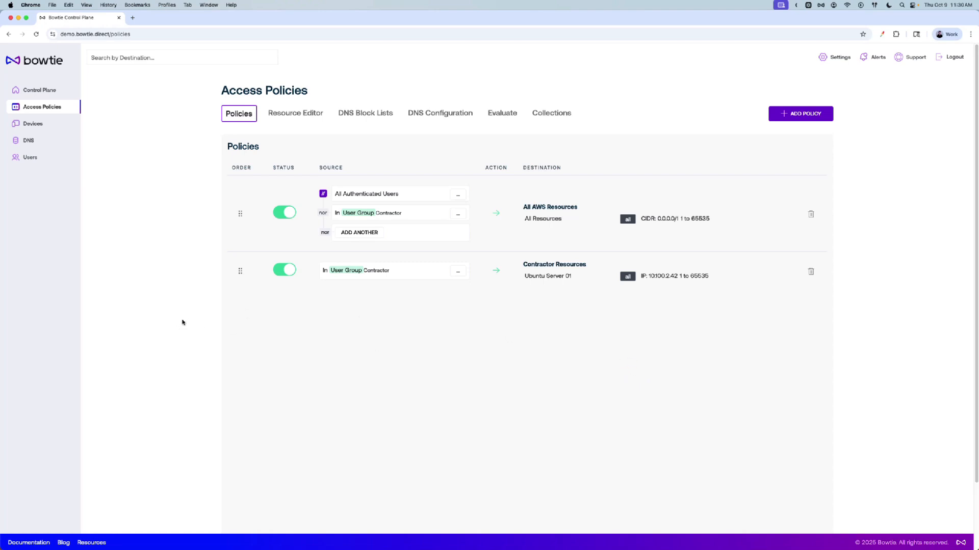